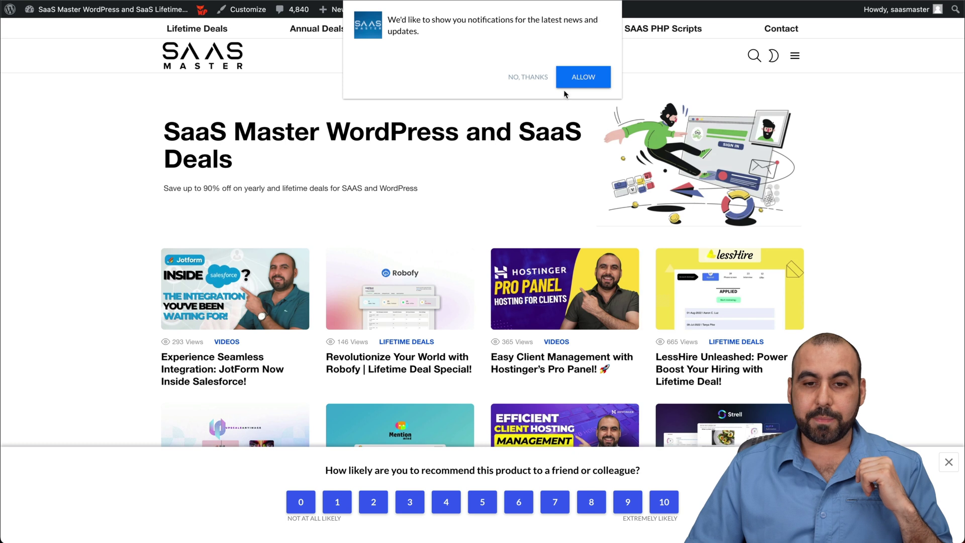
# Dismiss the site's notification and survey pop-ups, and open the saasmaster.net/wp-admin/ address.
pyautogui.click(528, 77)
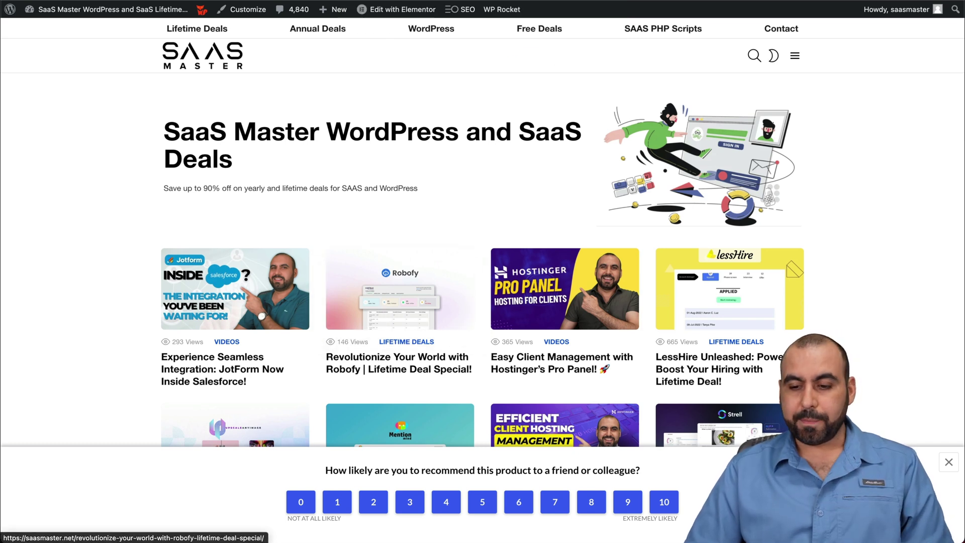
pyautogui.click(941, 462)
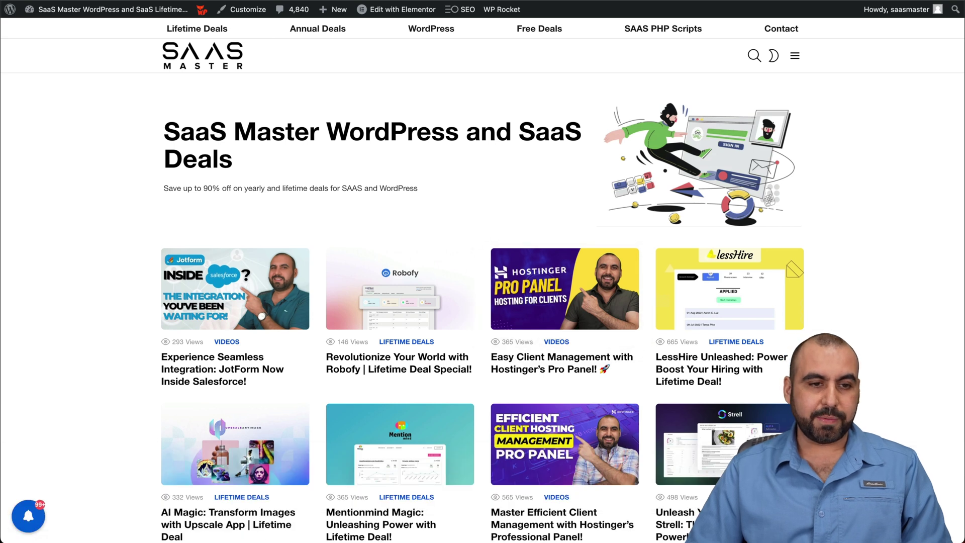
pyautogui.press('super+l')
pyautogui.press('Right')
pyautogui.write('wp\\')
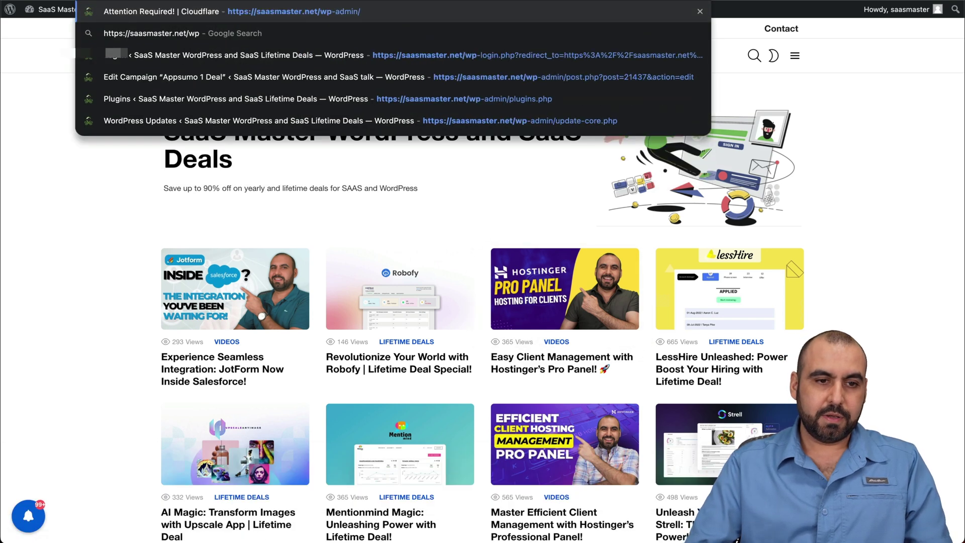
pyautogui.press('Return')
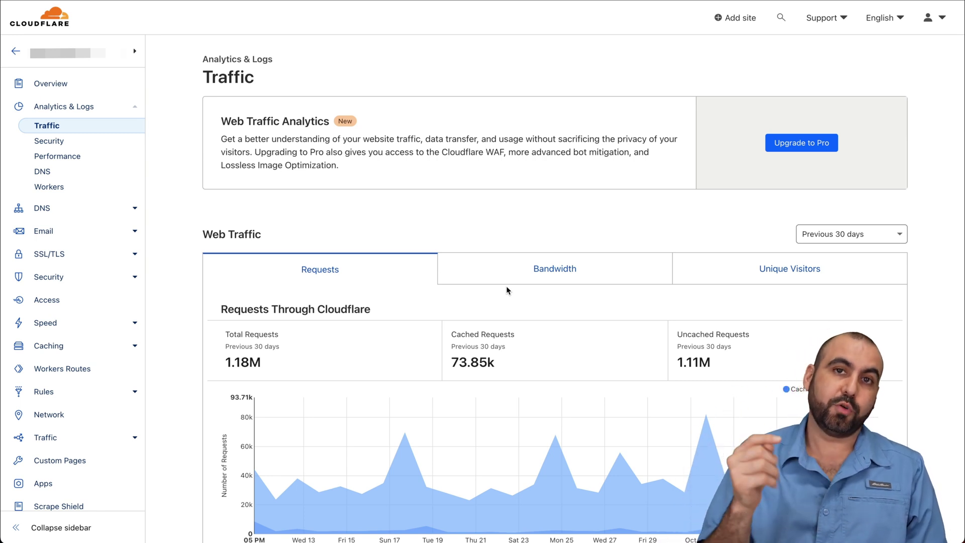
# Examine the site's web traffic analytics and the security analytics, including threats by country and top crawlers.
pyautogui.scroll(-2, 587, 337)
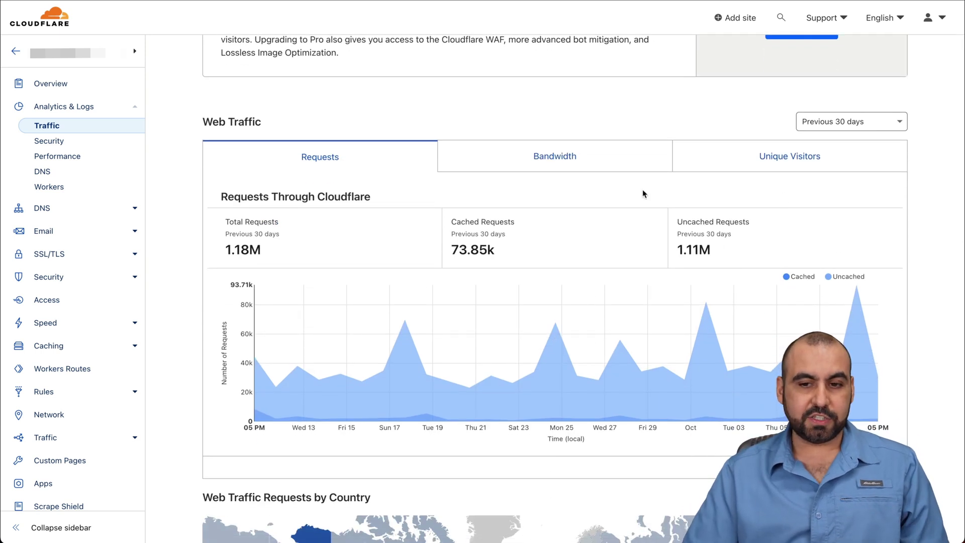
pyautogui.click(61, 146)
pyautogui.scroll(-3, 466, 352)
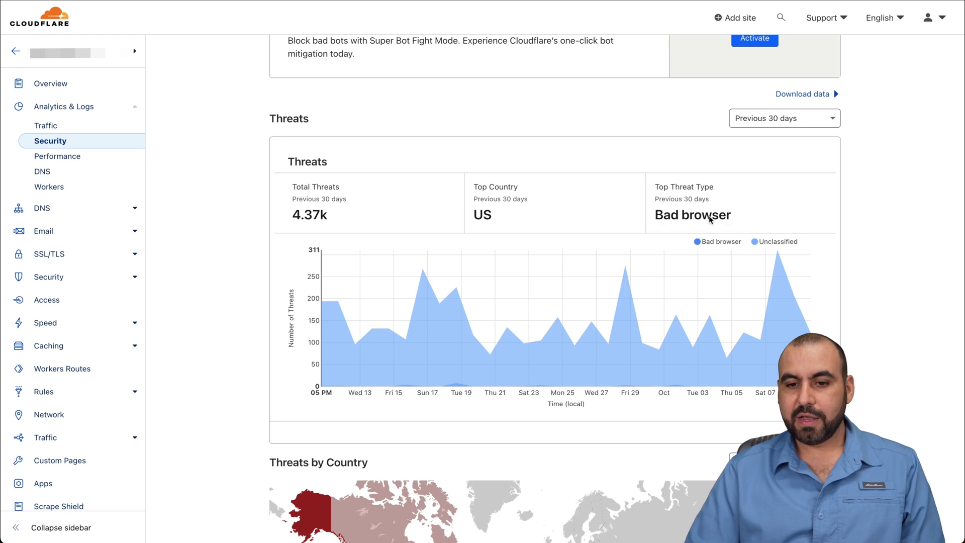
pyautogui.scroll(-7, 657, 316)
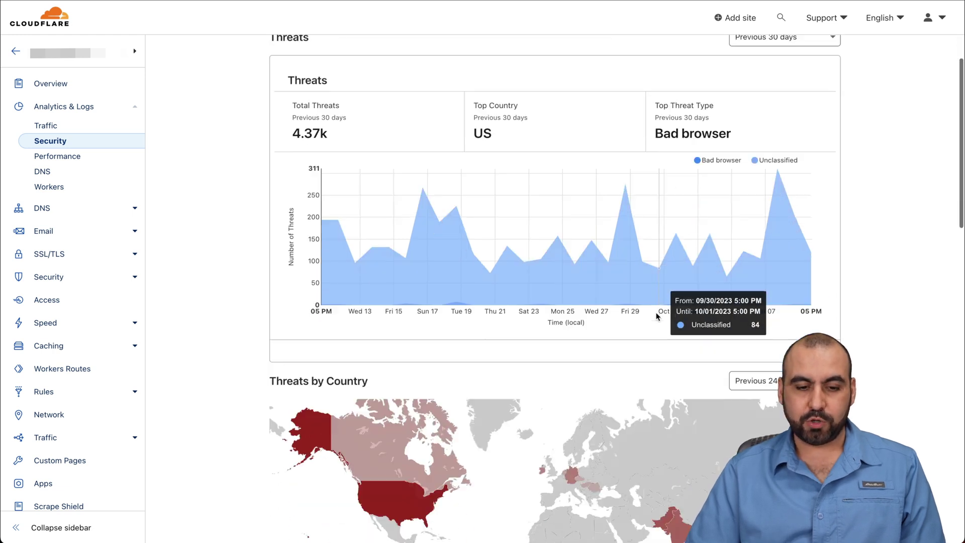
pyautogui.moveTo(690, 254)
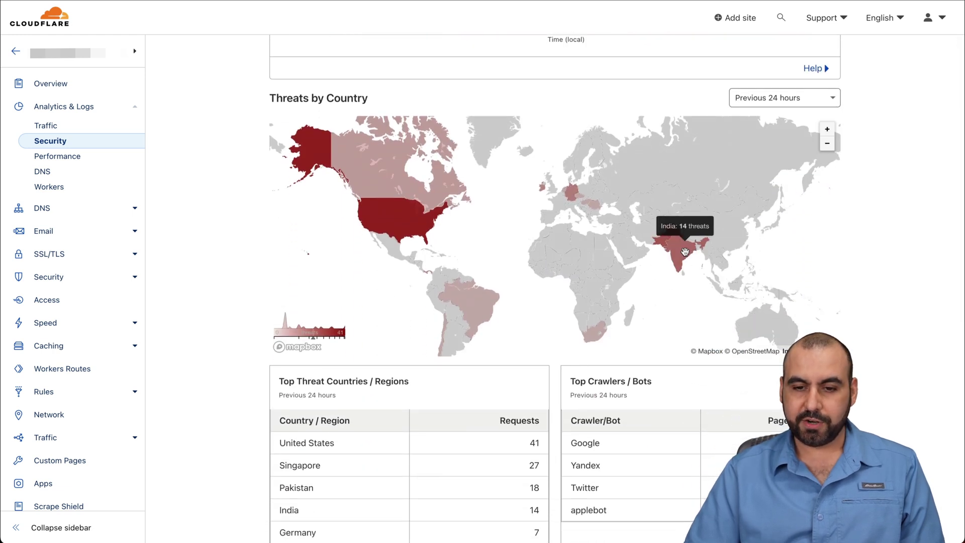
pyautogui.scroll(-3, 669, 244)
pyautogui.scroll(-12, 695, 451)
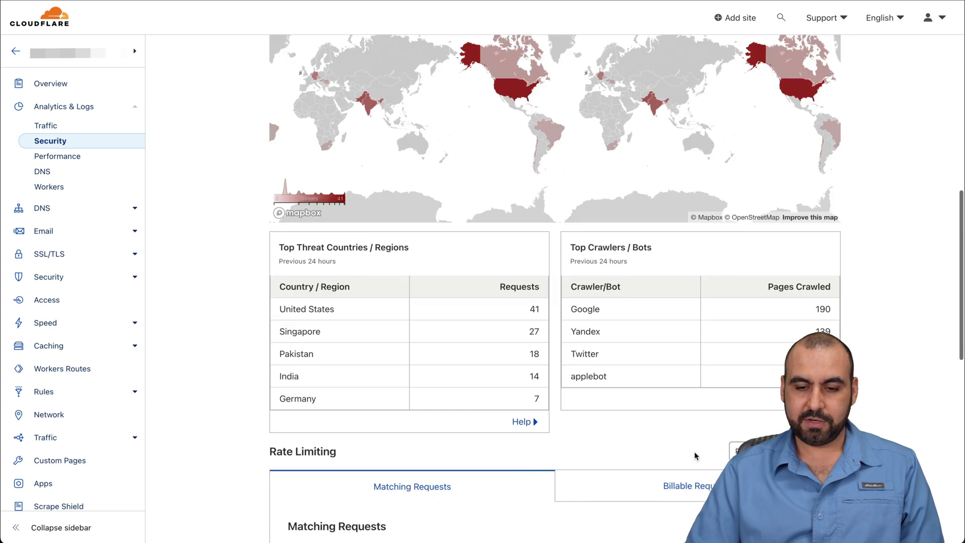
pyautogui.scroll(20, 695, 451)
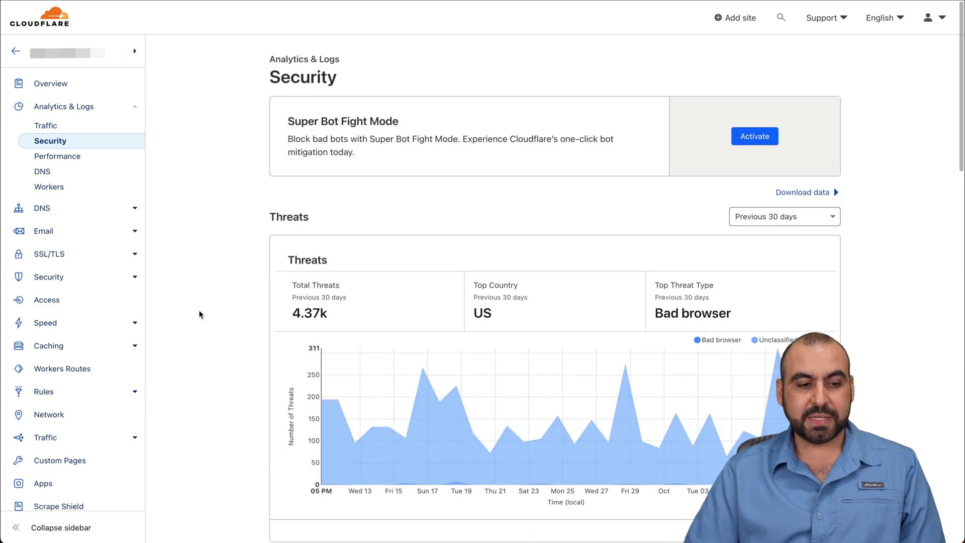
# View the security events log and inspect the requested path of a blocked request from India.
pyautogui.click(58, 277)
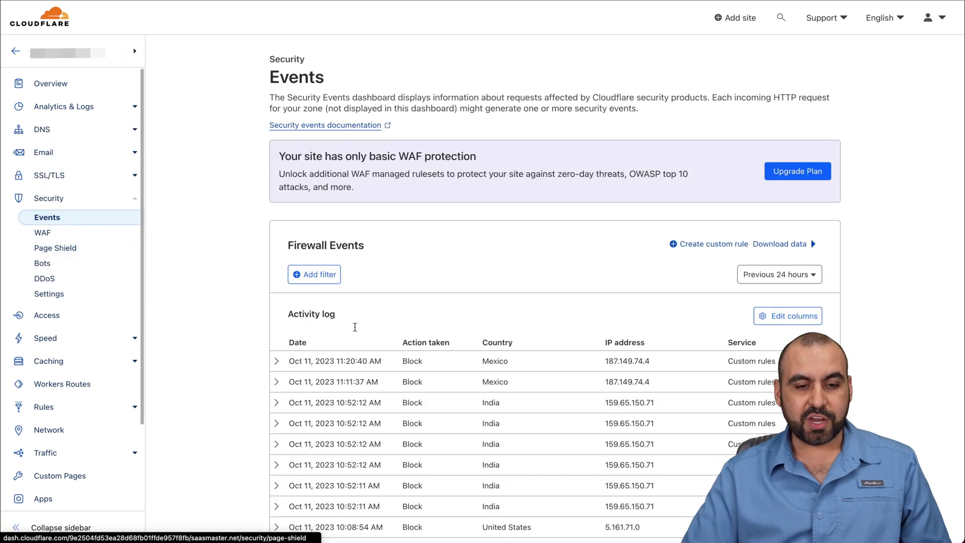
pyautogui.scroll(-3, 376, 387)
pyautogui.scroll(-2, 376, 387)
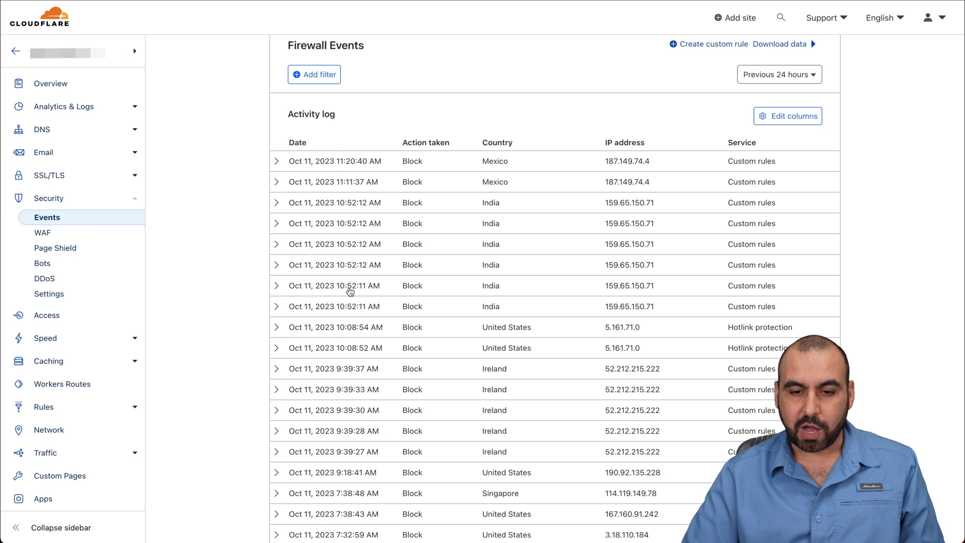
pyautogui.click(361, 246)
pyautogui.scroll(-5, 360, 246)
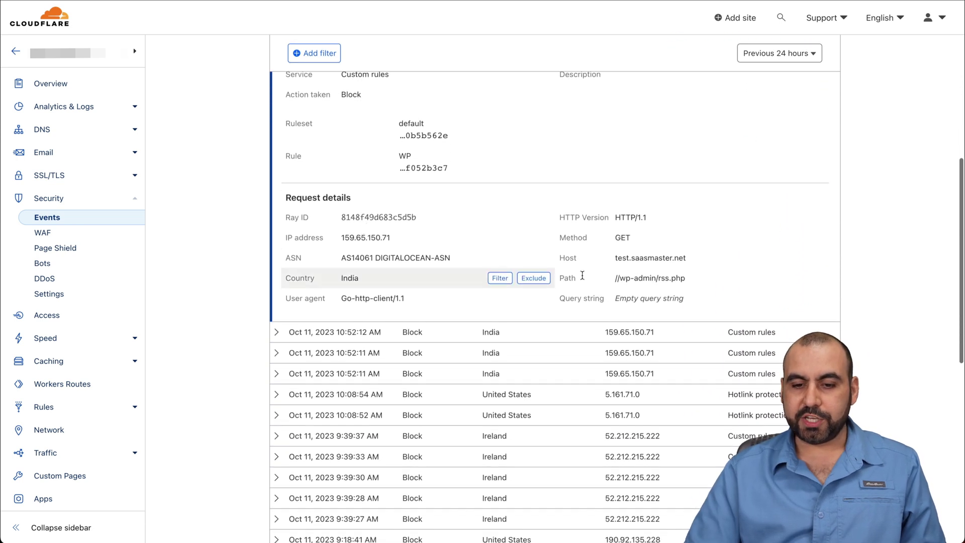
pyautogui.moveTo(619, 277); pyautogui.dragTo(687, 282)
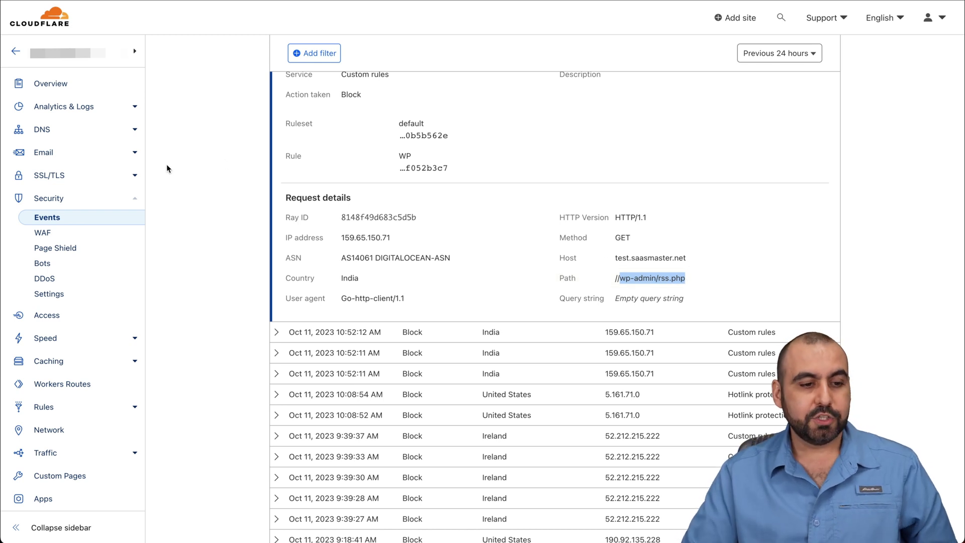
# Open the WAF custom rule WP and review its match conditions and the available actions.
pyautogui.click(47, 238)
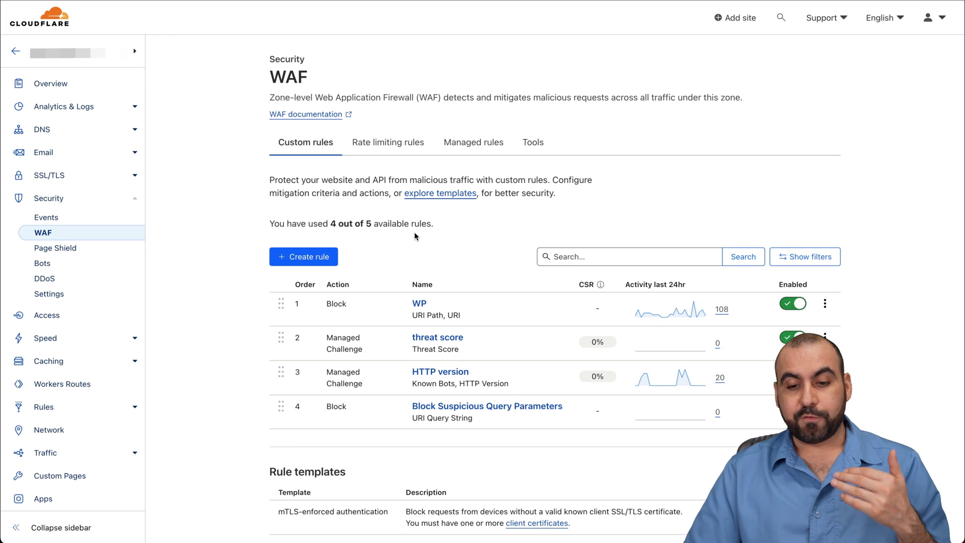
pyautogui.click(426, 307)
pyautogui.scroll(-3, 511, 337)
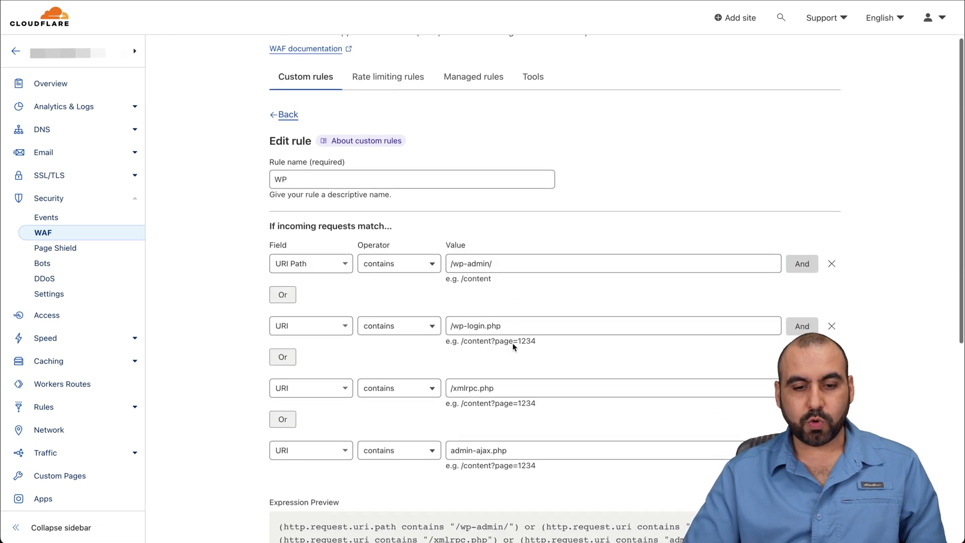
pyautogui.scroll(-1, 513, 347)
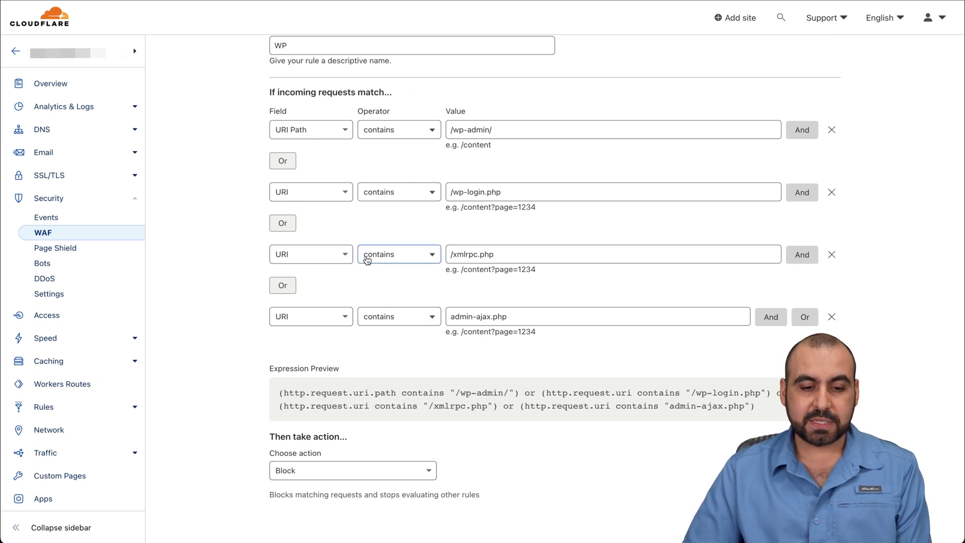
pyautogui.scroll(-3, 344, 444)
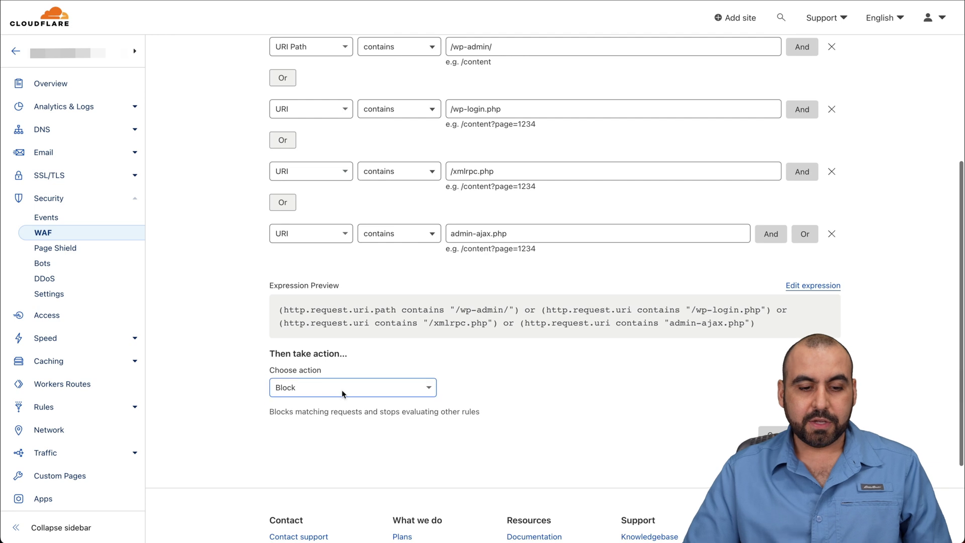
pyautogui.click(342, 391)
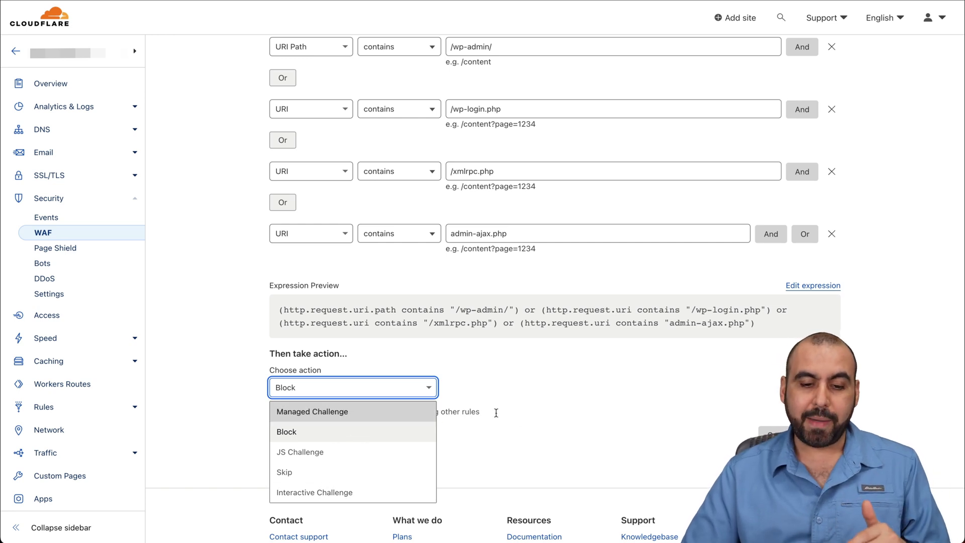
pyautogui.click(519, 419)
pyautogui.scroll(3, 517, 420)
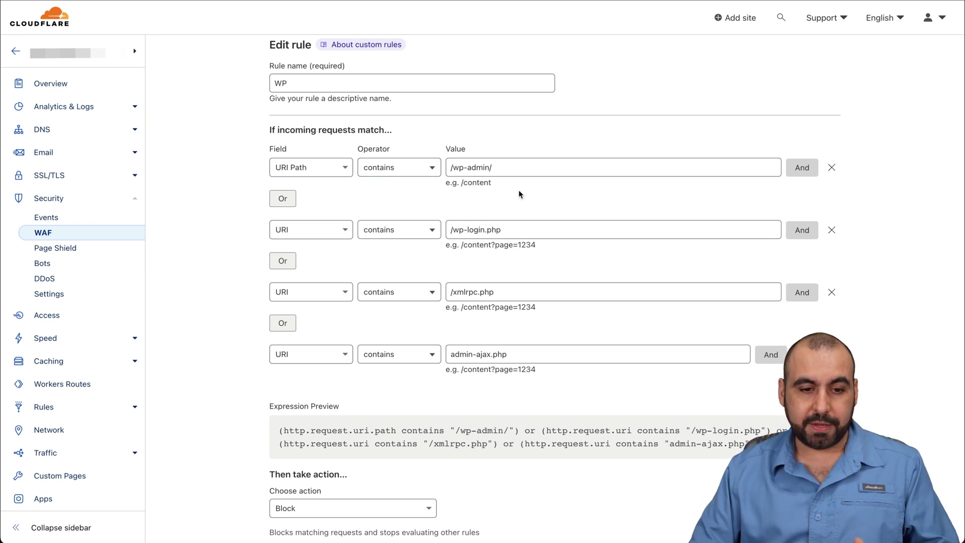
# Examine the rule's match values /wp-login.php, /xmlrpc.php, admin-ajax.php and /wp-admin/.
pyautogui.click(455, 235)
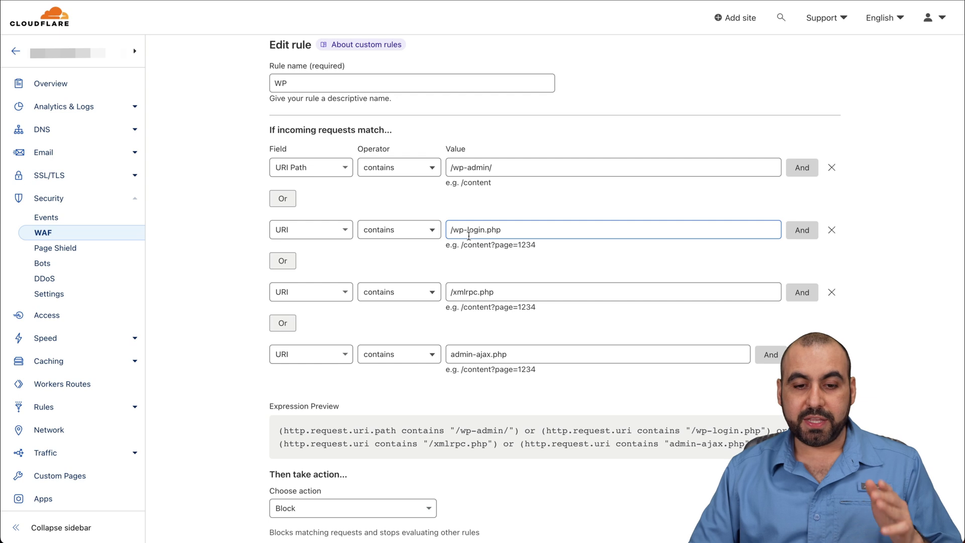
pyautogui.click(480, 286)
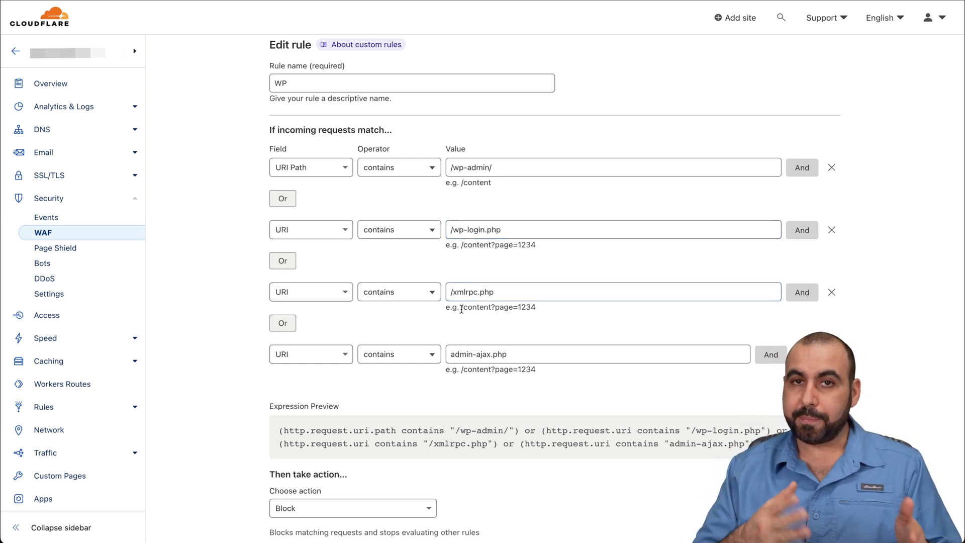
pyautogui.click(451, 357)
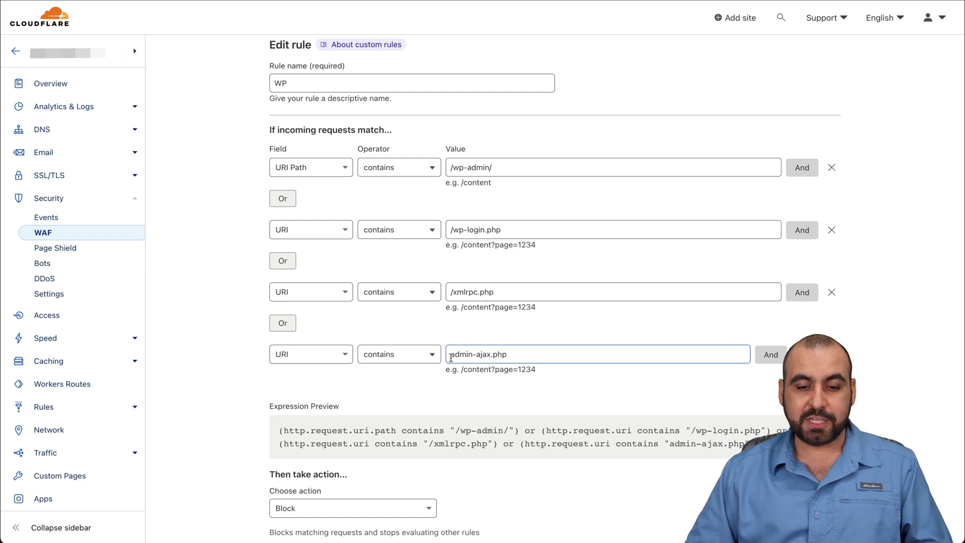
pyautogui.click(557, 372)
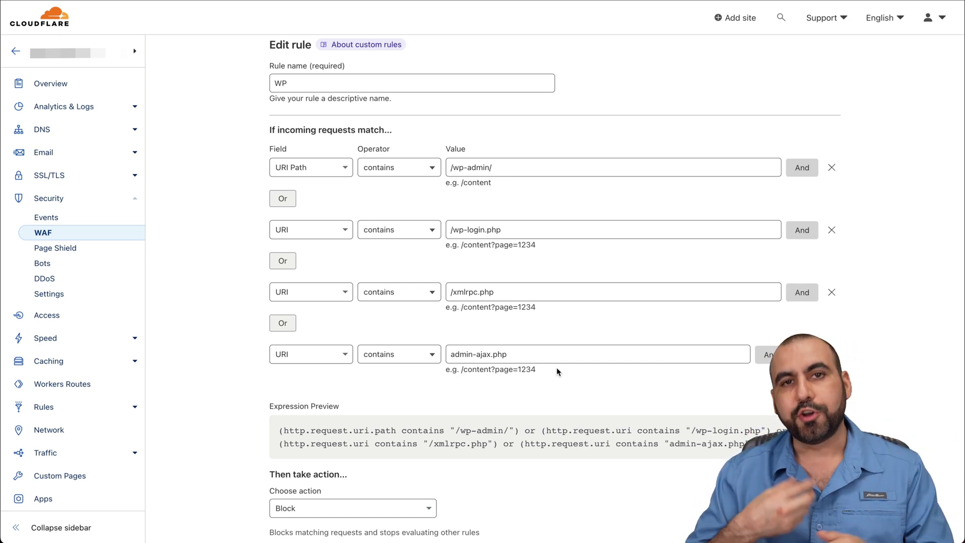
pyautogui.click(459, 173)
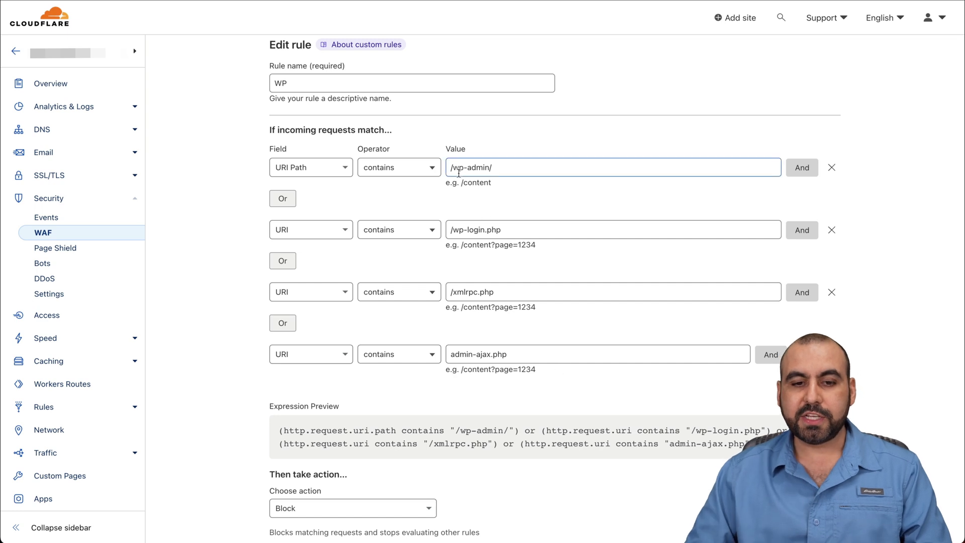
pyautogui.moveTo(450, 168); pyautogui.dragTo(534, 168)
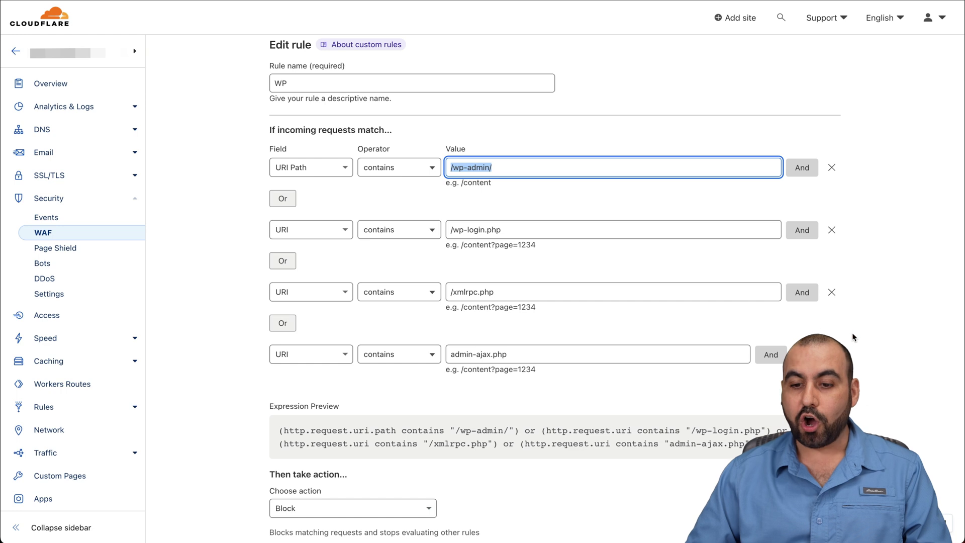
pyautogui.click(452, 167)
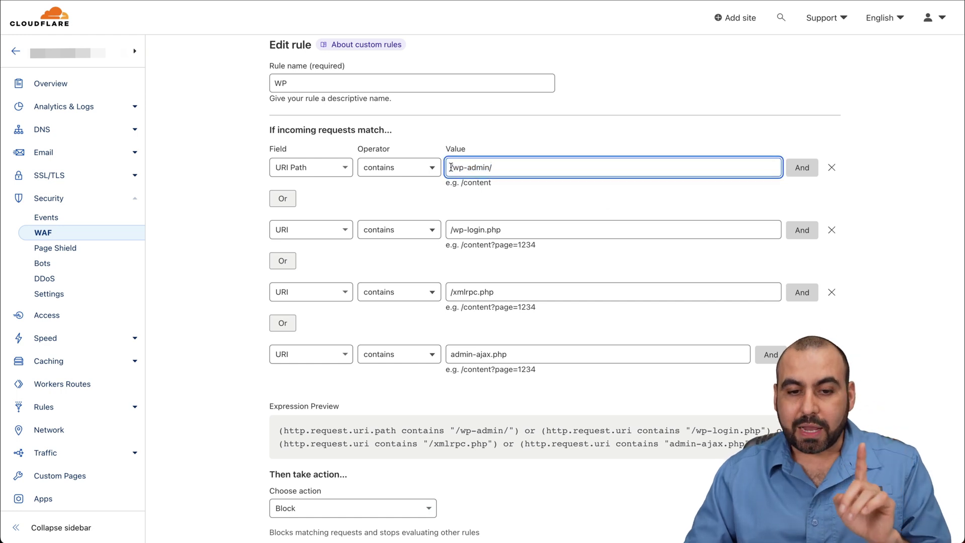
pyautogui.moveTo(452, 167); pyautogui.dragTo(501, 168)
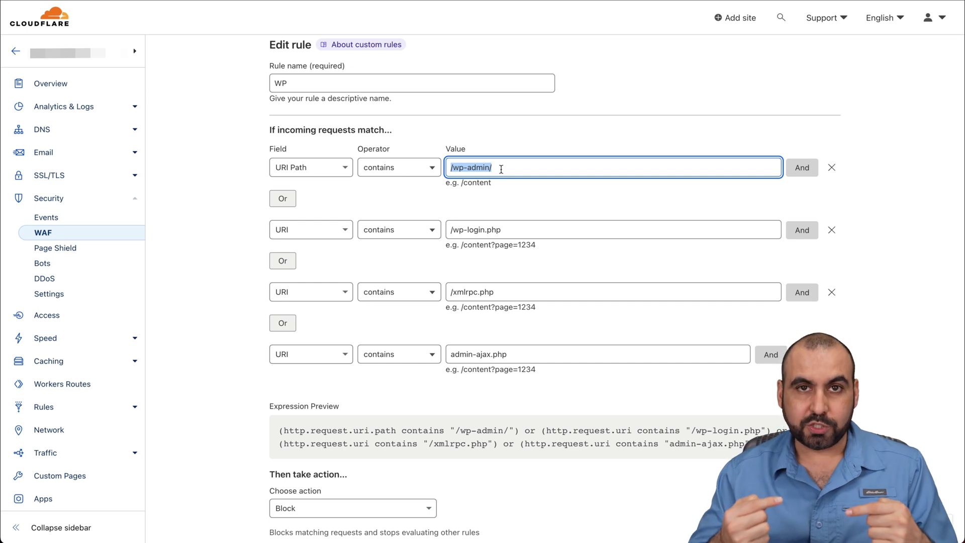
pyautogui.click(493, 185)
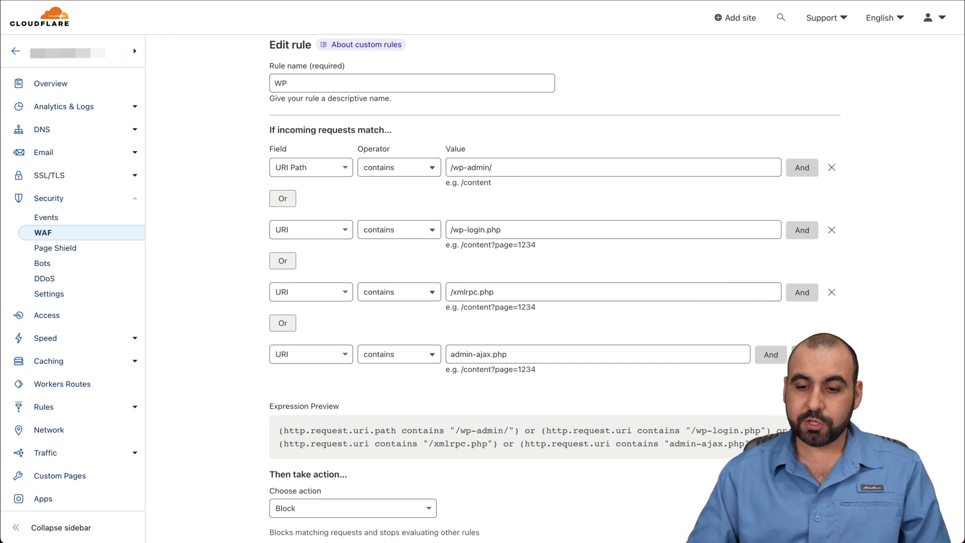
# Add an Or condition to the WP rule matching requests whose URI Path contains login.
pyautogui.click(343, 201)
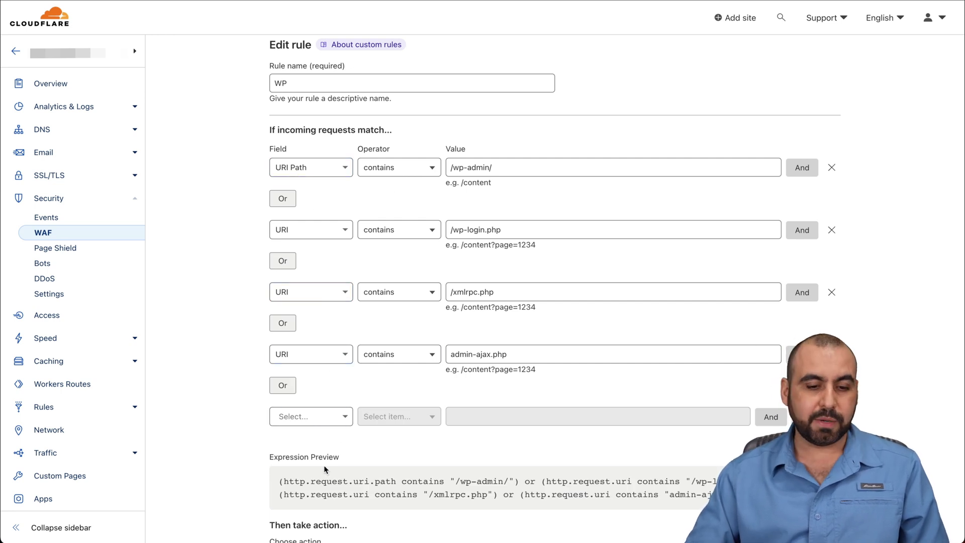
pyautogui.scroll(-2, 326, 364)
pyautogui.click(319, 369)
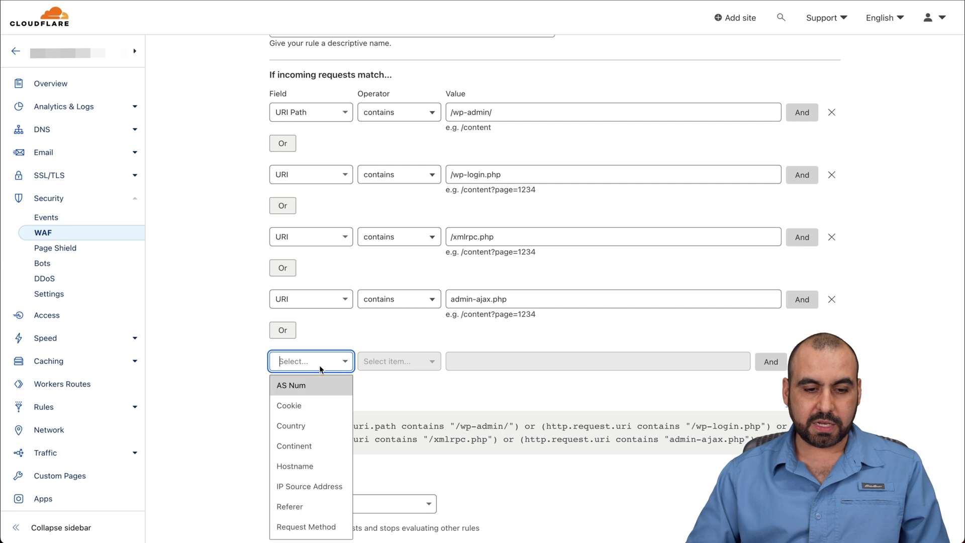
pyautogui.write('ur')
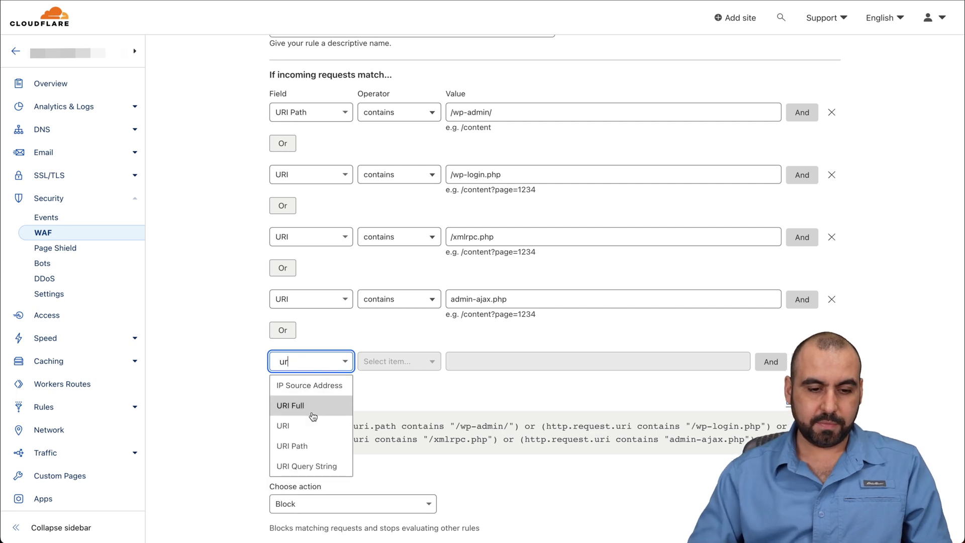
pyautogui.click(307, 446)
pyautogui.click(414, 369)
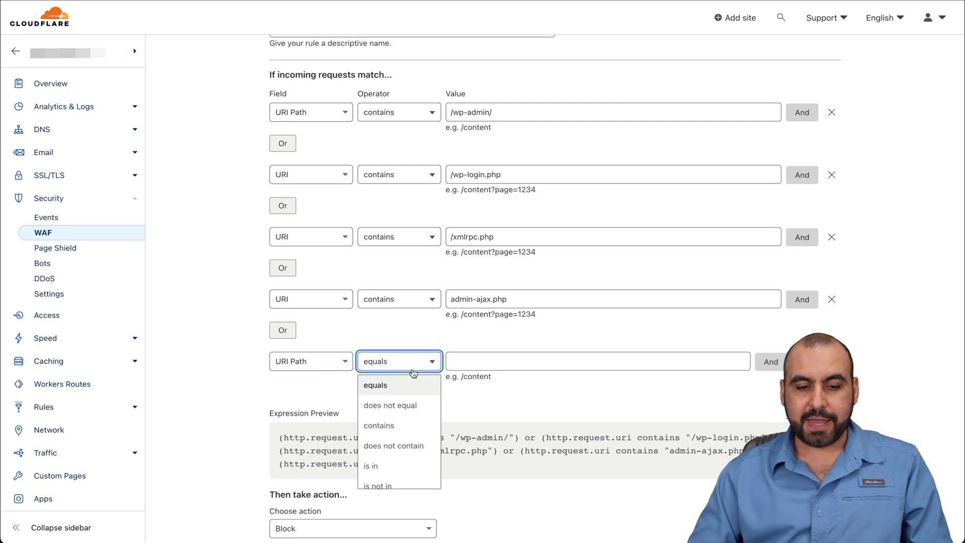
pyautogui.click(418, 427)
pyautogui.click(452, 363)
pyautogui.write('login')
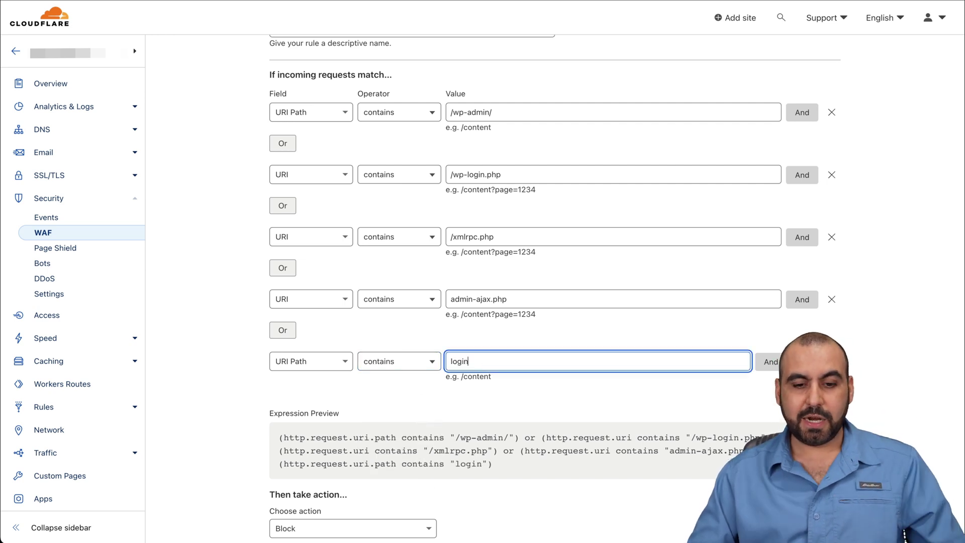
pyautogui.click(526, 397)
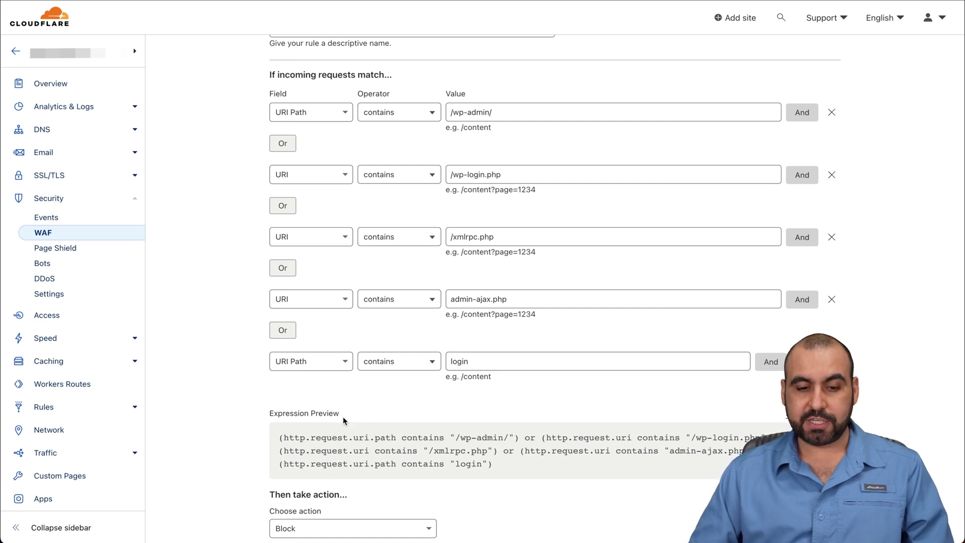
# Change the WP rule's last condition so URI Path equals /login, and save the rule.
pyautogui.click(394, 362)
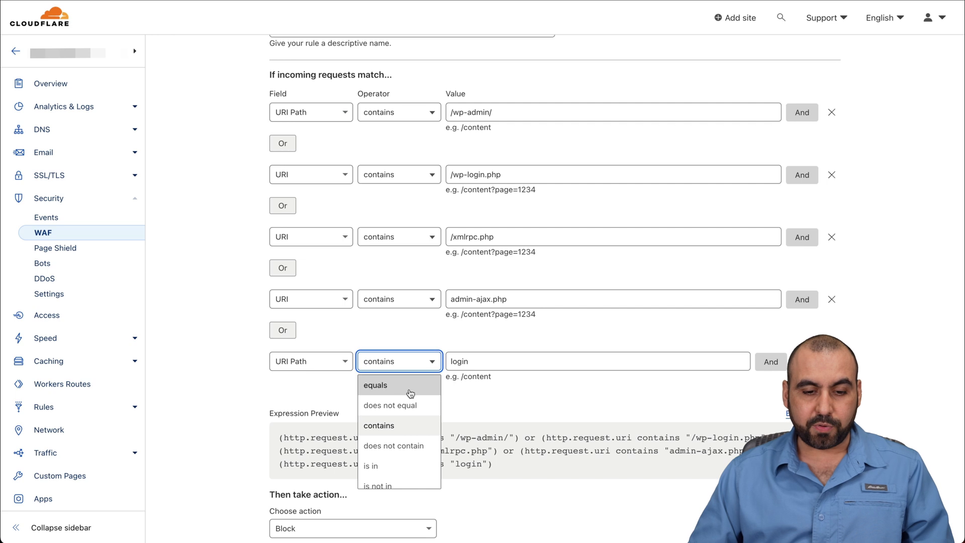
pyautogui.click(397, 385)
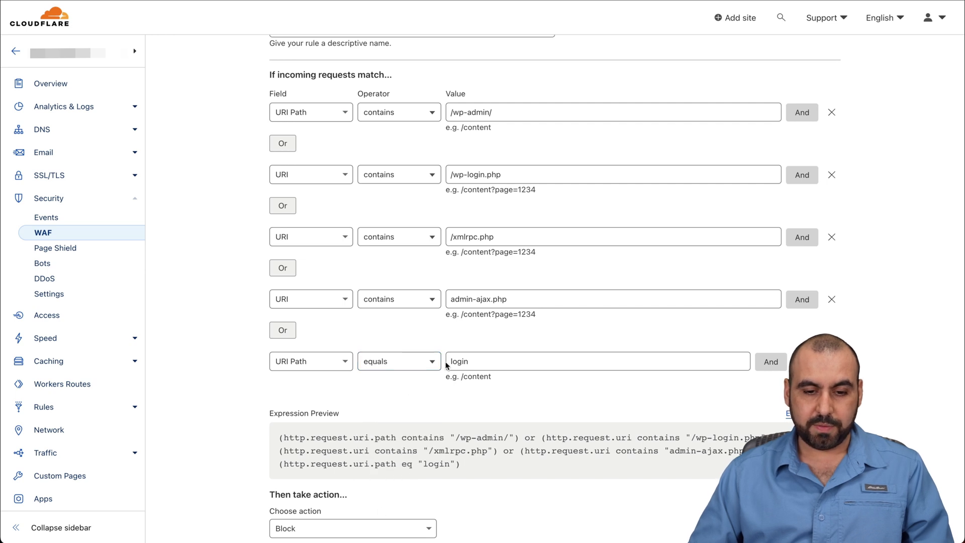
pyautogui.click(450, 361)
pyautogui.write('/')
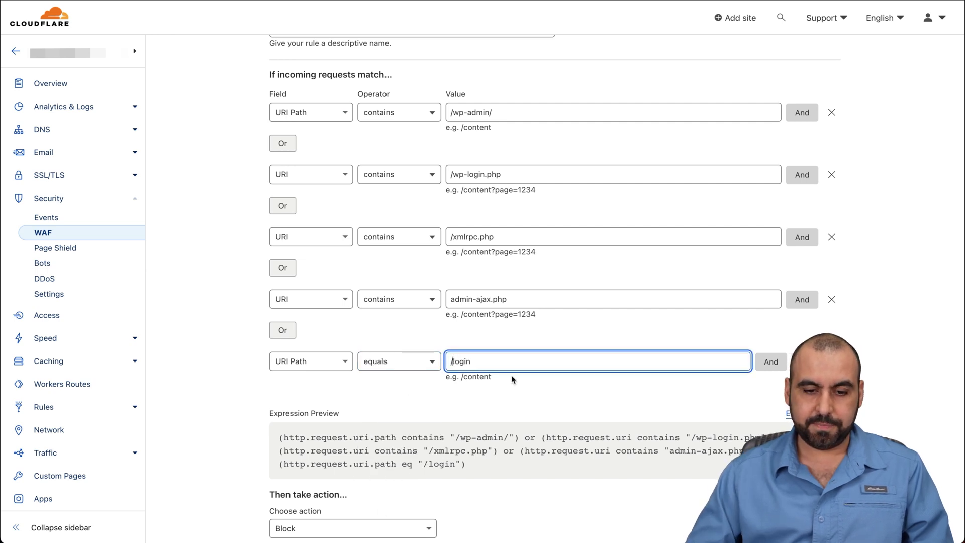
pyautogui.scroll(-3, 653, 406)
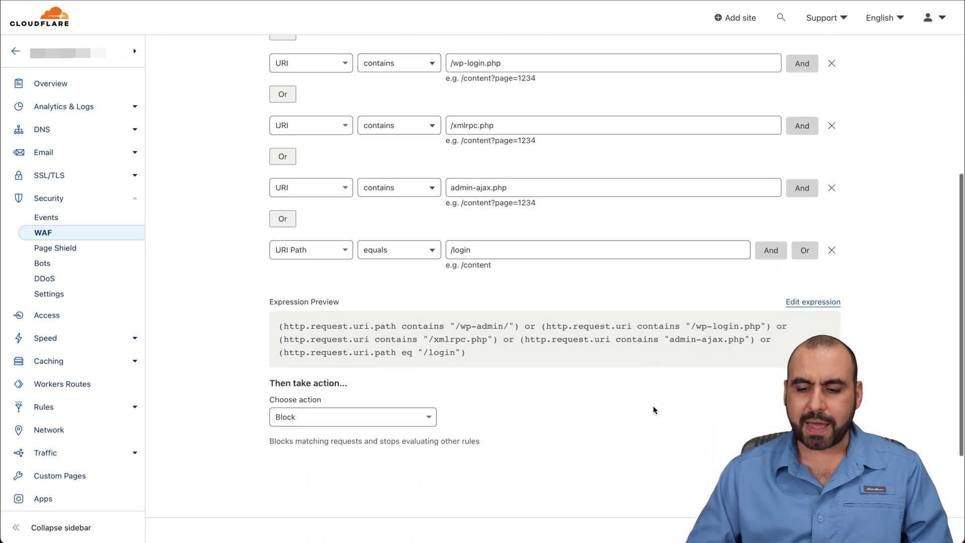
pyautogui.click(814, 431)
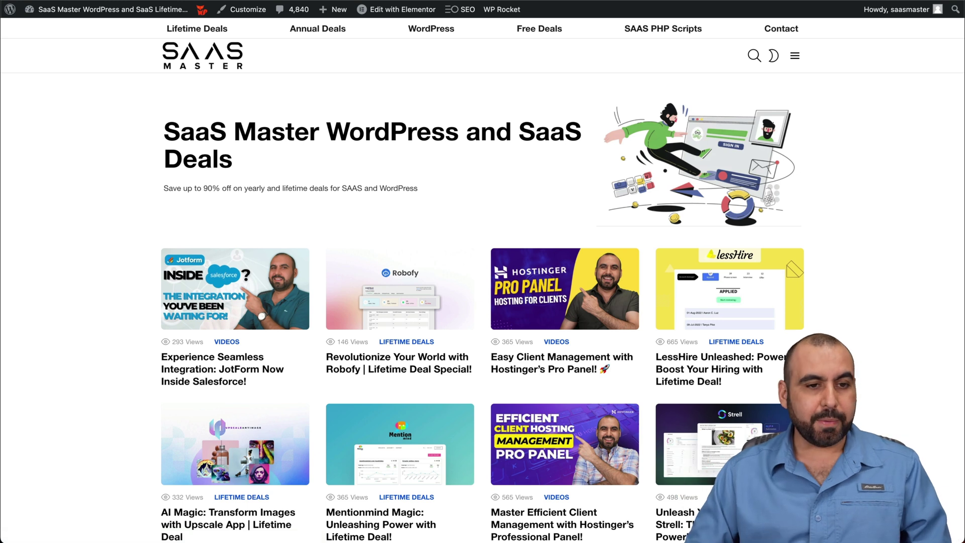
pyautogui.press('super+l')
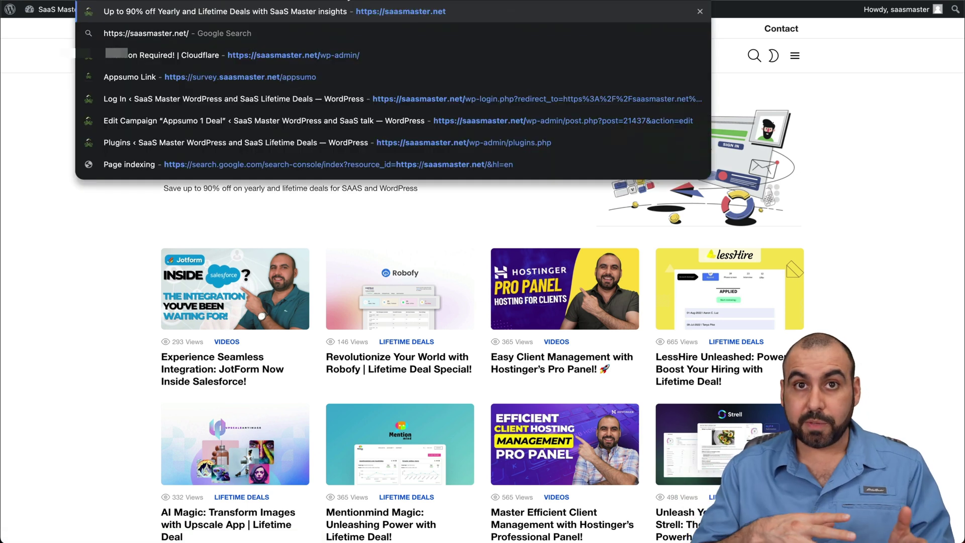
pyautogui.write('login')
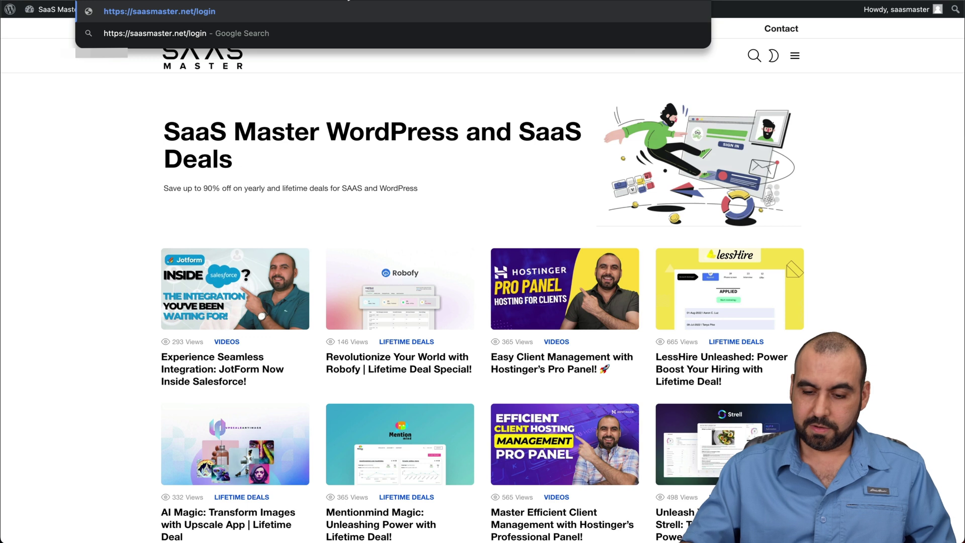
pyautogui.press('Return')
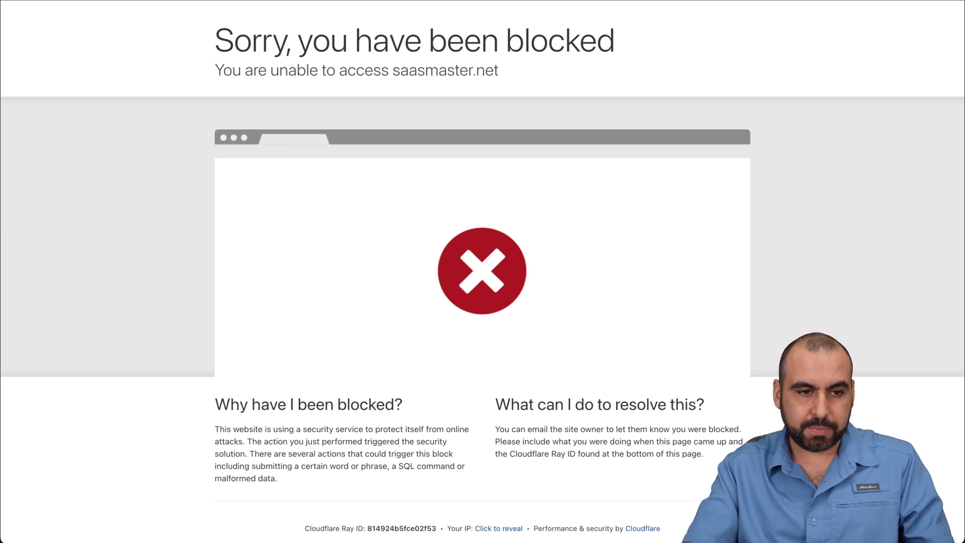
pyautogui.press('super+l')
pyautogui.press('Return')
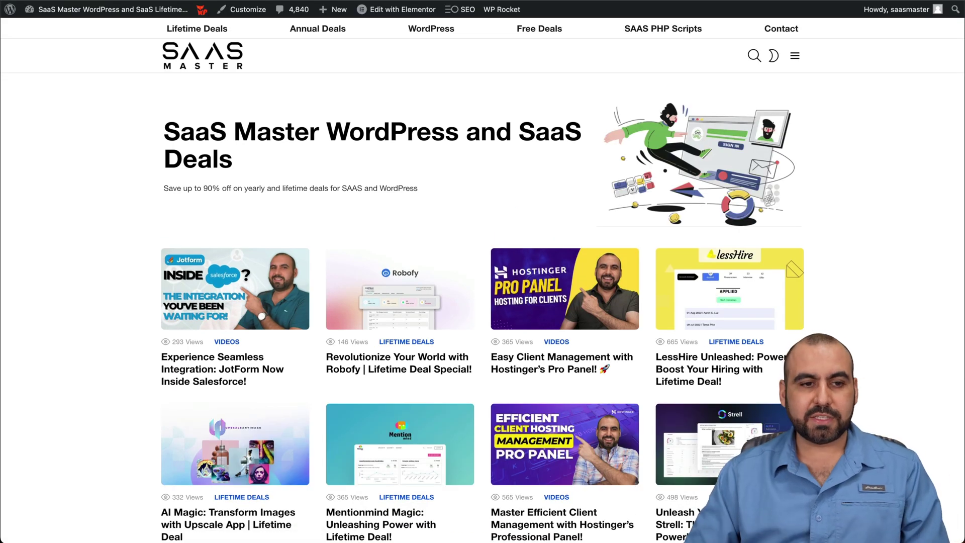
pyautogui.press('super+l')
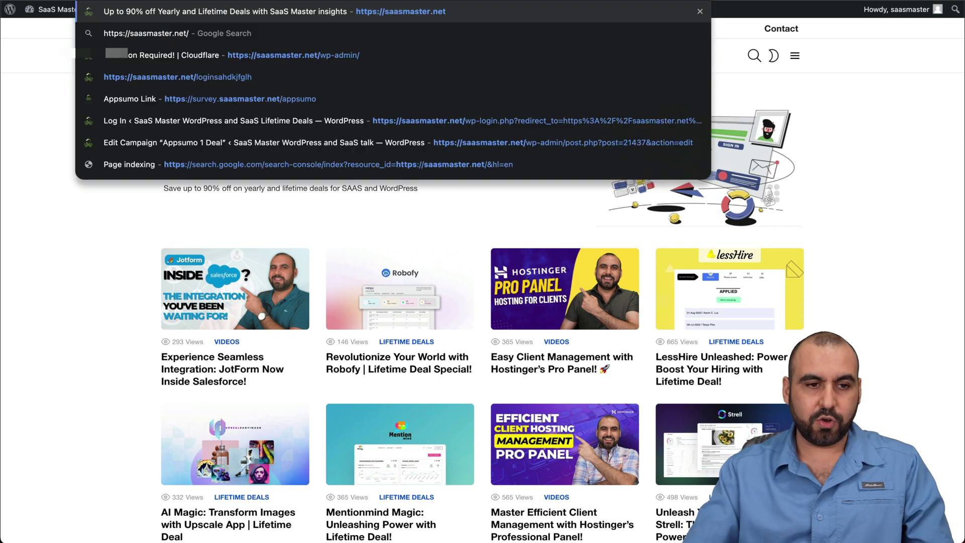
pyautogui.write('admin')
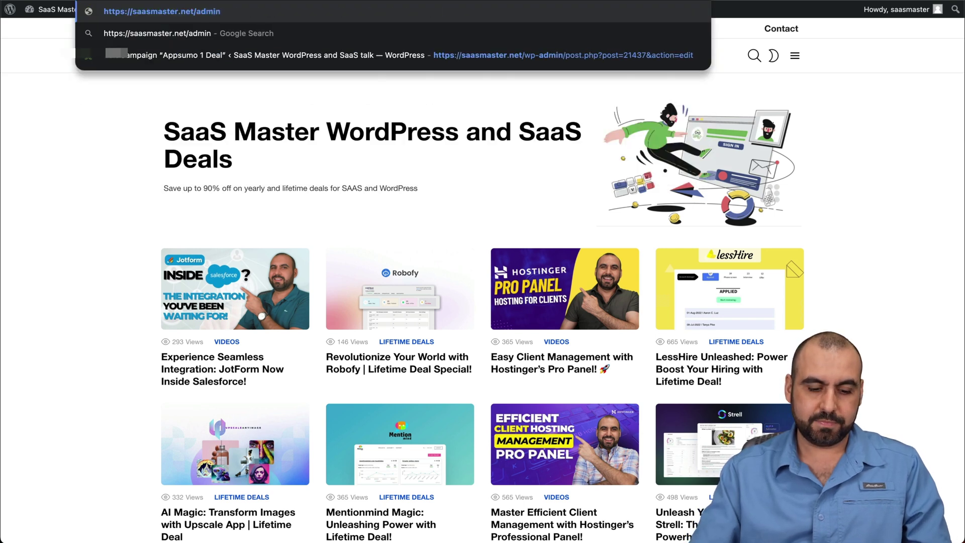
pyautogui.write('login')
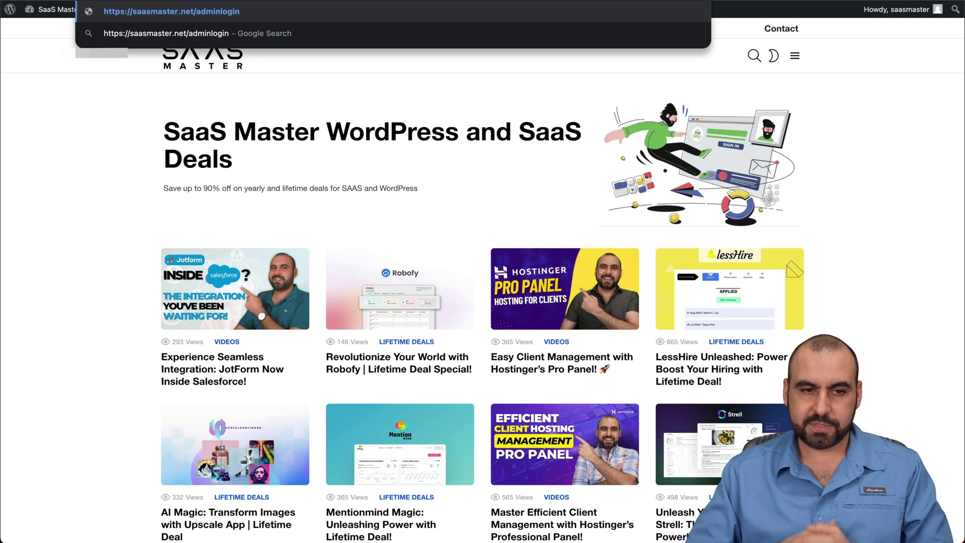
pyautogui.press('Return')
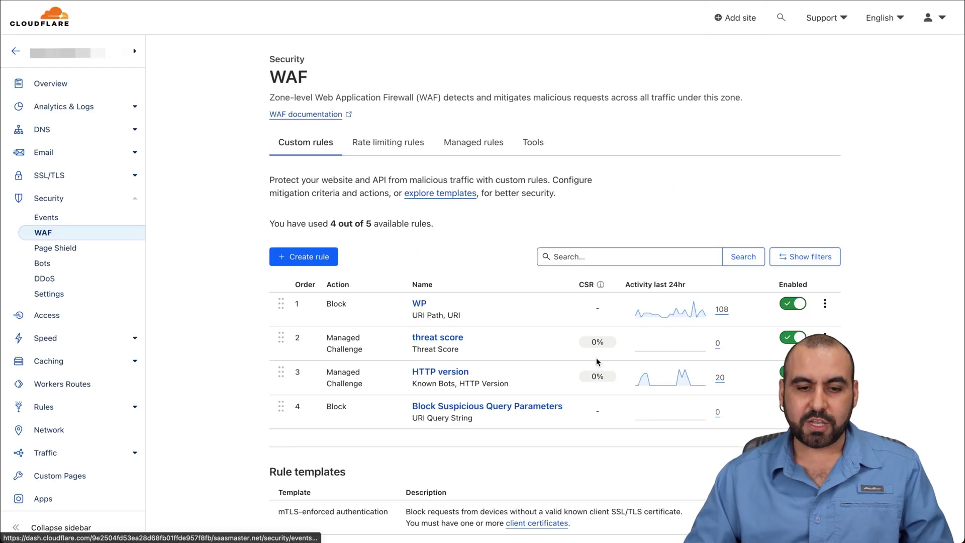
# Review the saved conditions of the WP rule in Cloudflare and return to the custom rules list.
pyautogui.click(421, 304)
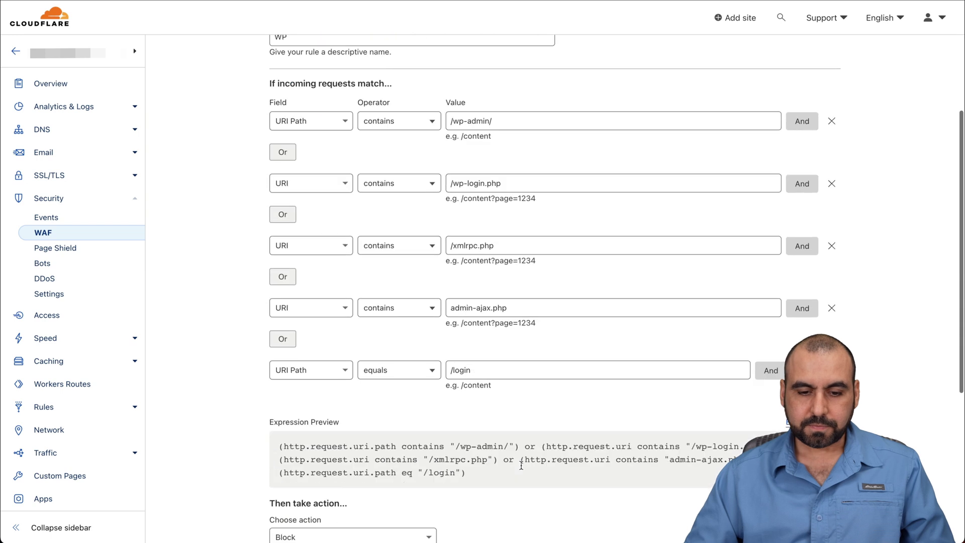
pyautogui.scroll(-1, 459, 342)
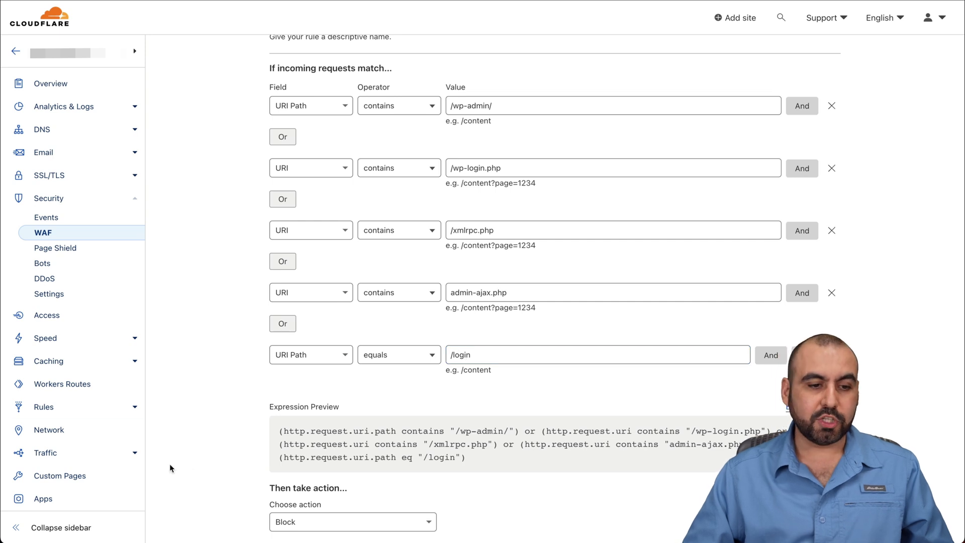
pyautogui.click(43, 233)
pyautogui.scroll(-1, 301, 290)
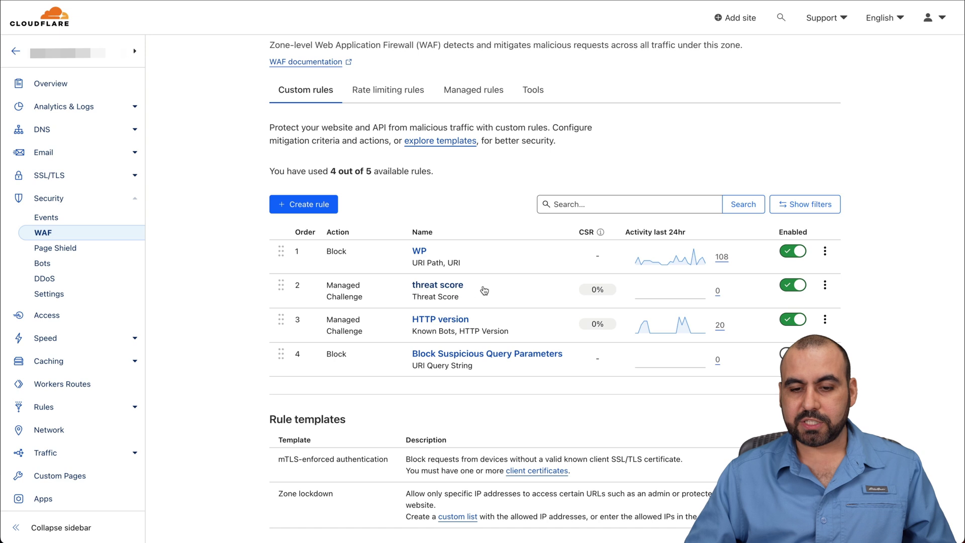
# Review the threat score rule's match condition and action, and return to the custom rules list.
pyautogui.click(446, 287)
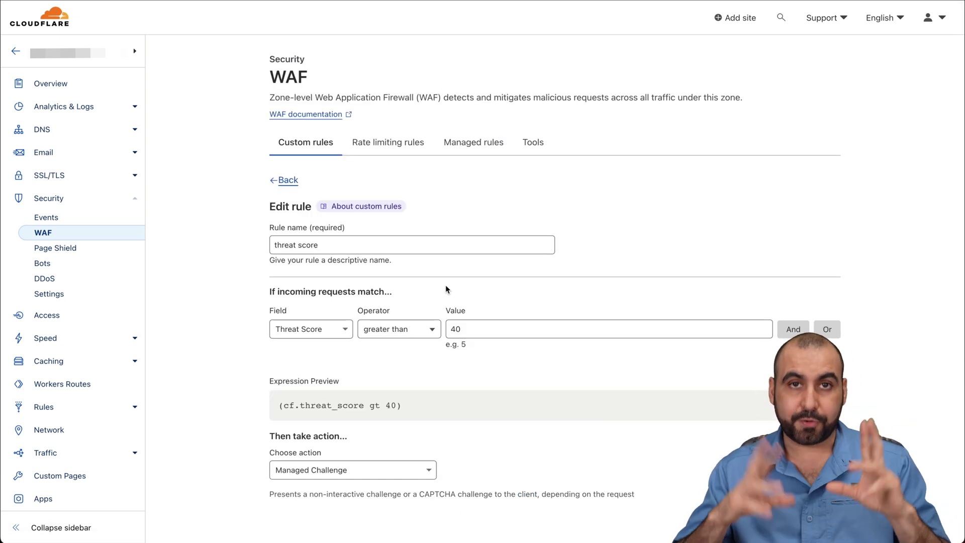
pyautogui.doubleClick(452, 329)
pyautogui.click(495, 363)
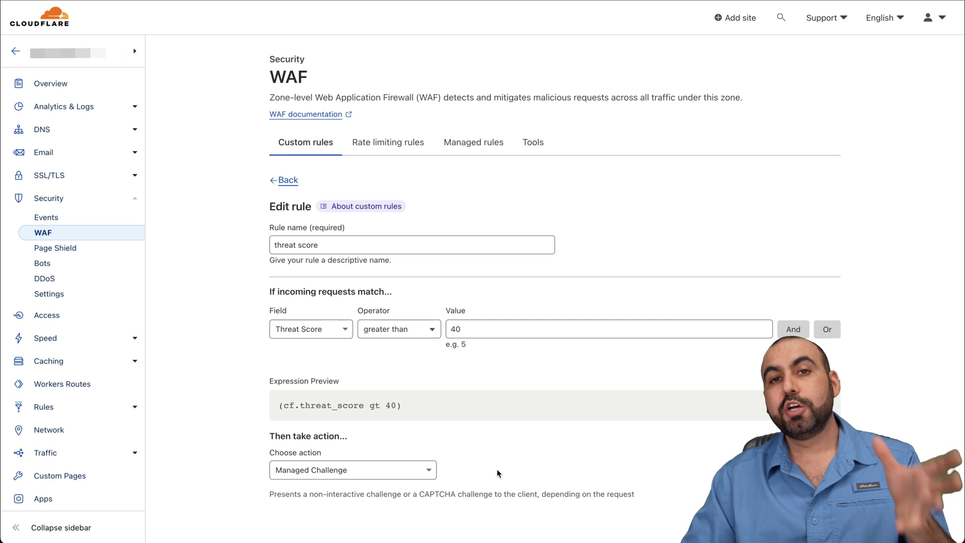
pyautogui.click(334, 243)
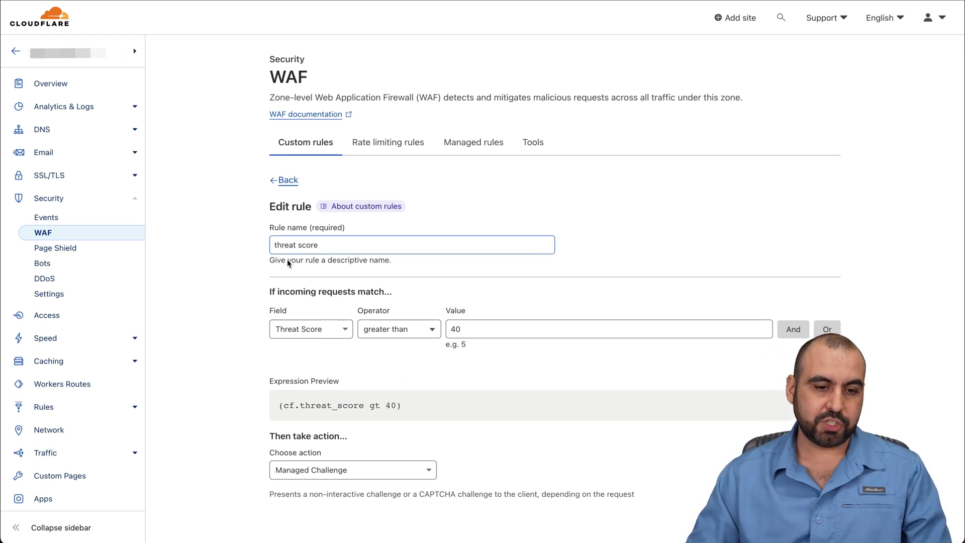
pyautogui.click(48, 233)
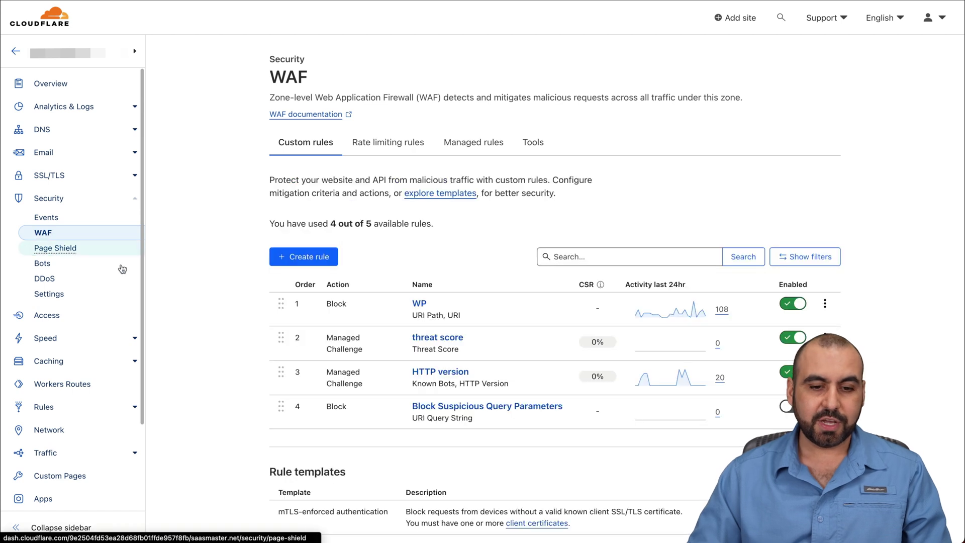
# Review the HTTP version rule's match expression and action, and return to the custom rules list.
pyautogui.moveTo(600, 287)
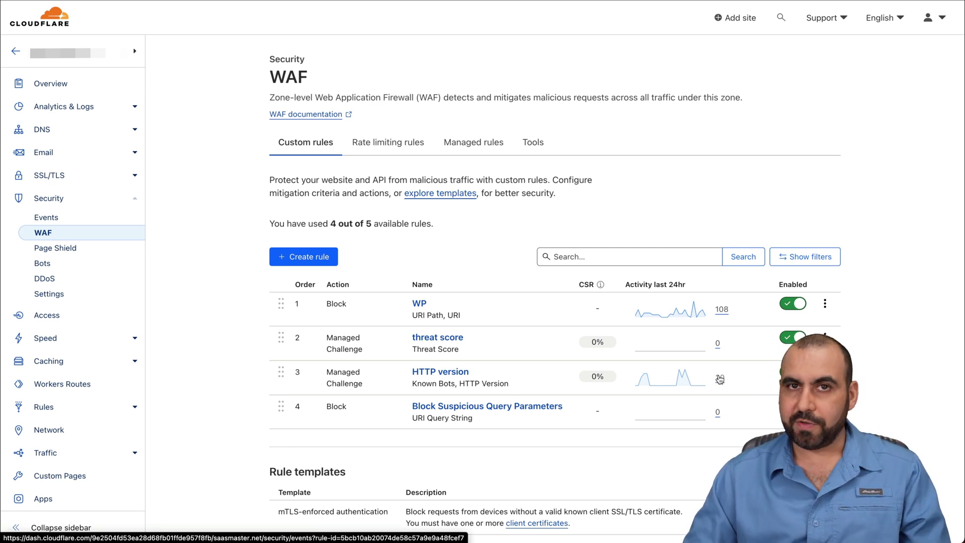
pyautogui.moveTo(597, 377)
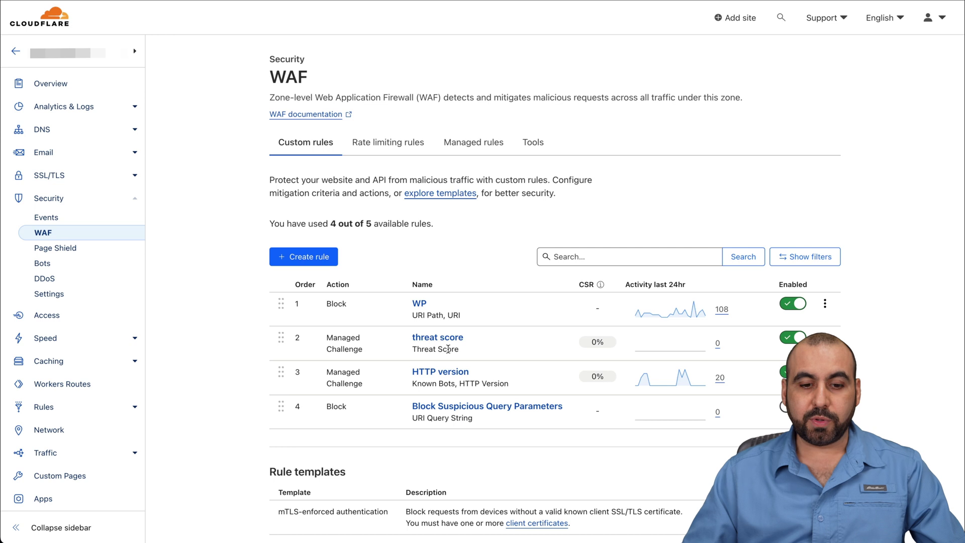
pyautogui.click(432, 375)
pyautogui.click(531, 328)
pyautogui.moveTo(531, 329); pyautogui.dragTo(553, 329)
pyautogui.click(551, 328)
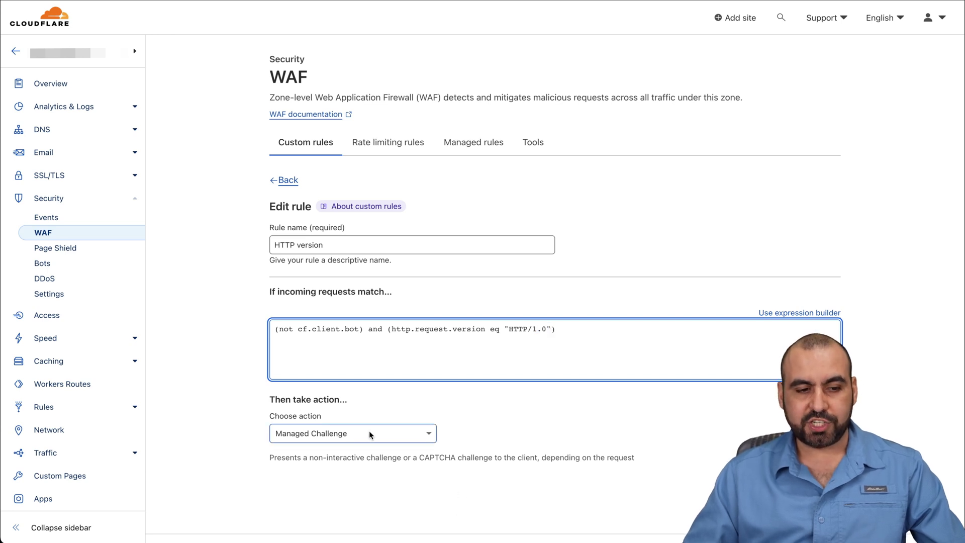
pyautogui.click(52, 239)
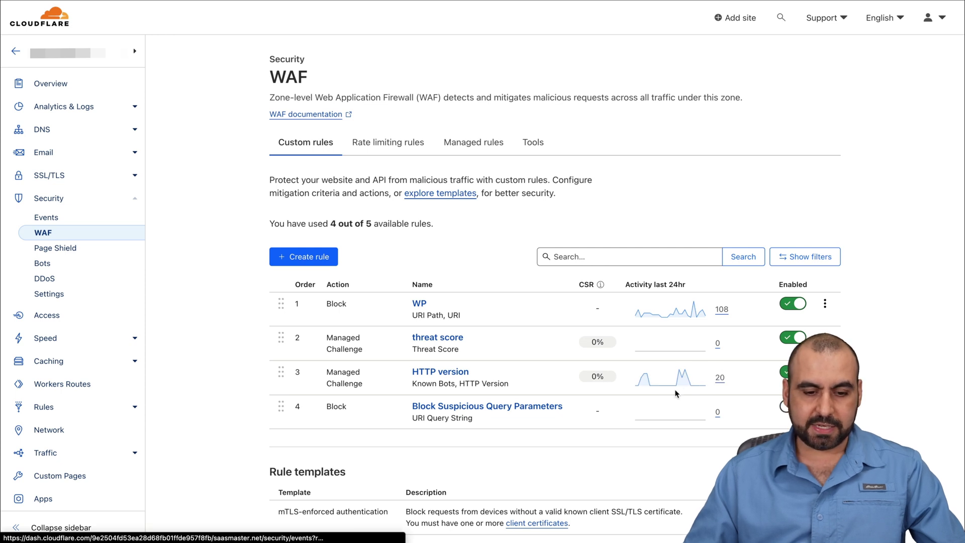
# Check the activity of the custom rules over the last 24 hours.
pyautogui.scroll(-1, 607, 440)
pyautogui.scroll(-2, 607, 440)
pyautogui.scroll(2, 607, 441)
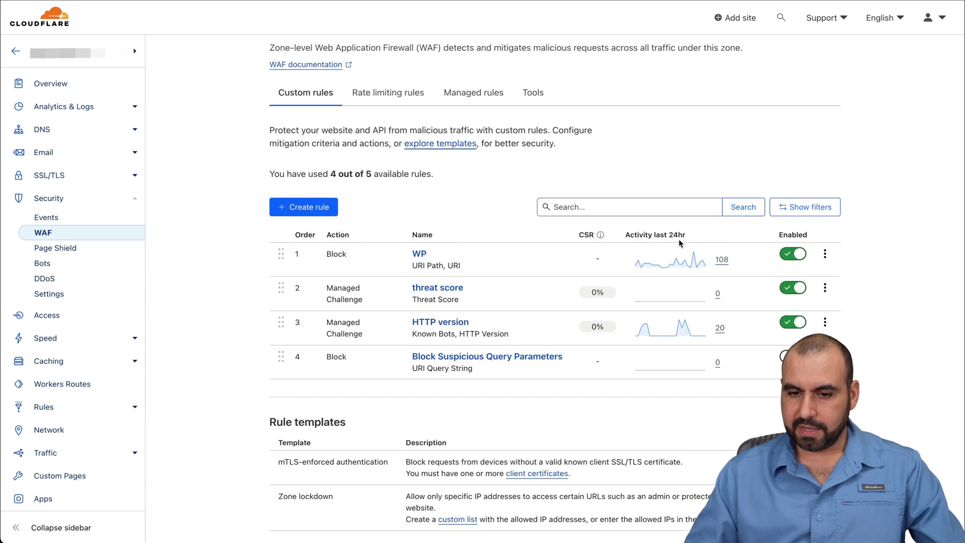
pyautogui.moveTo(673, 234); pyautogui.dragTo(699, 239)
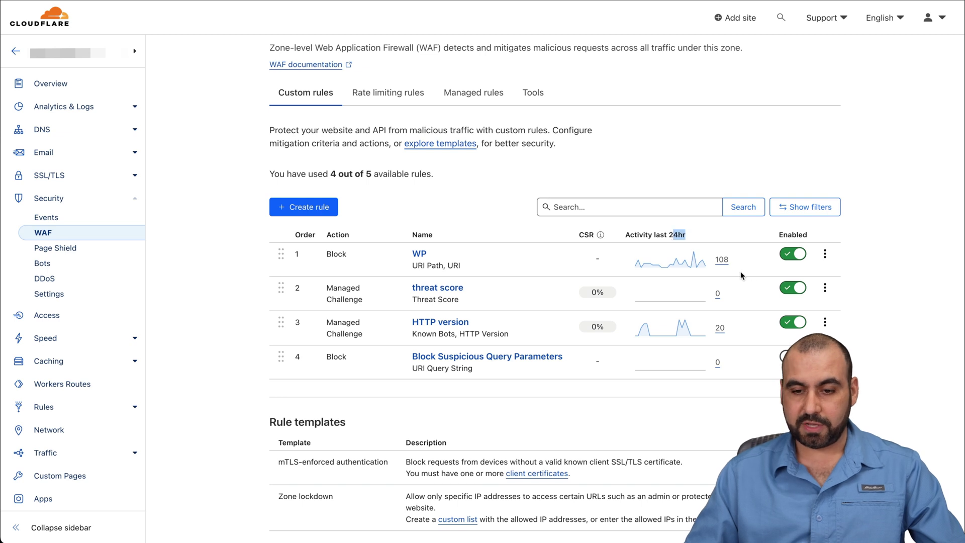
pyautogui.click(661, 351)
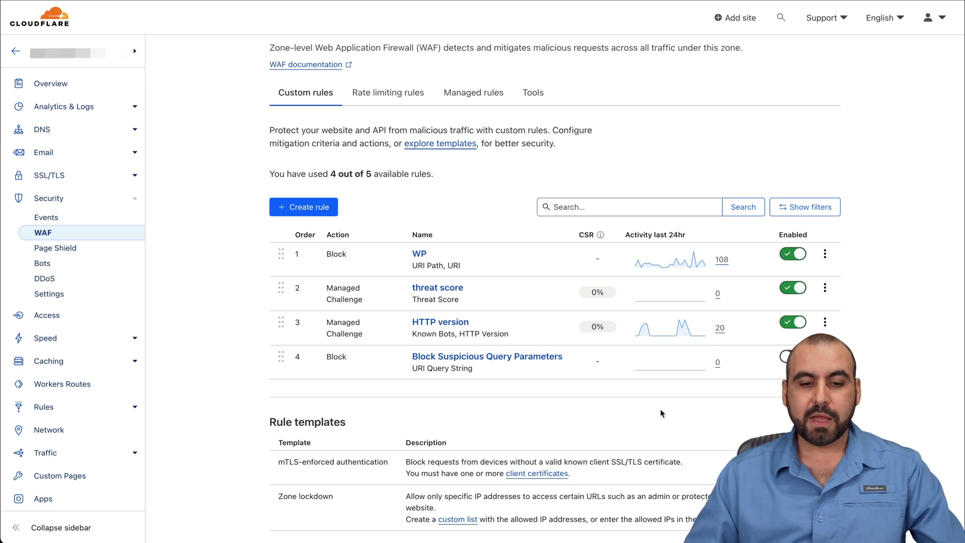
# Review the match conditions of the Block Suspicious Query Parameters rule and of the WP rule.
pyautogui.click(465, 357)
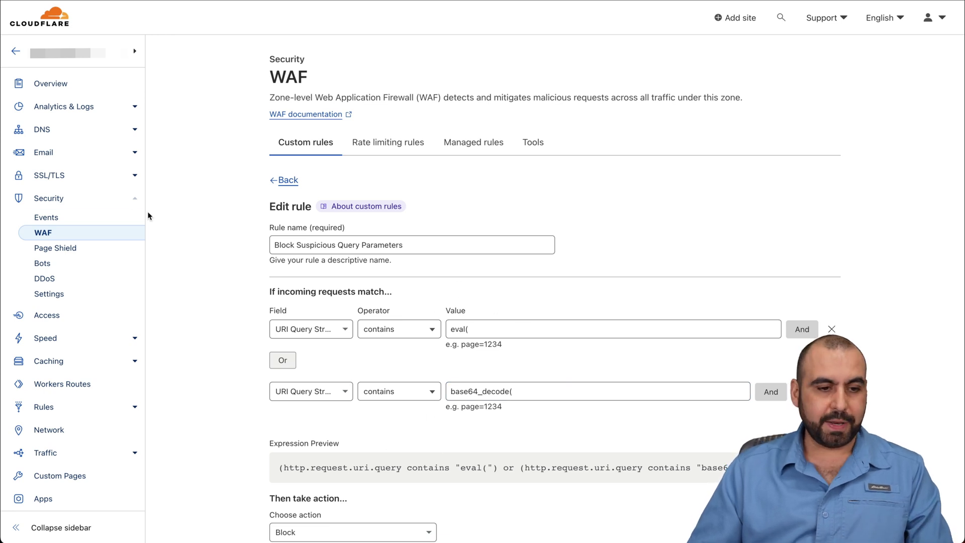
pyautogui.click(43, 234)
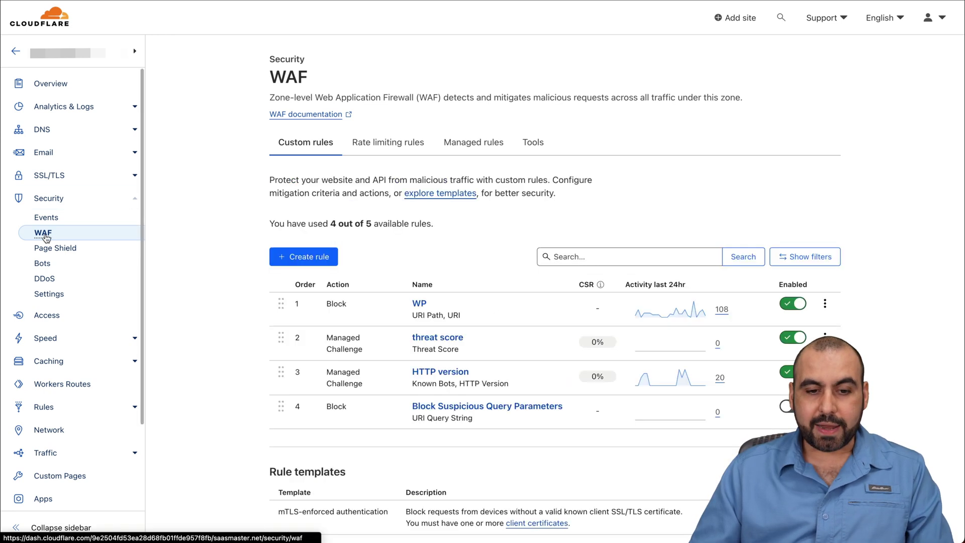
pyautogui.click(420, 303)
pyautogui.scroll(-3, 533, 353)
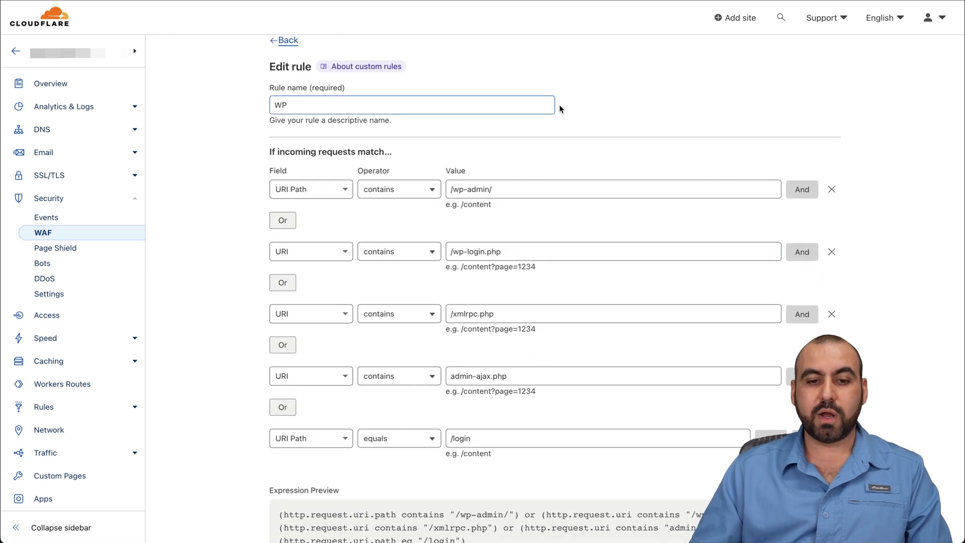
pyautogui.click(597, 437)
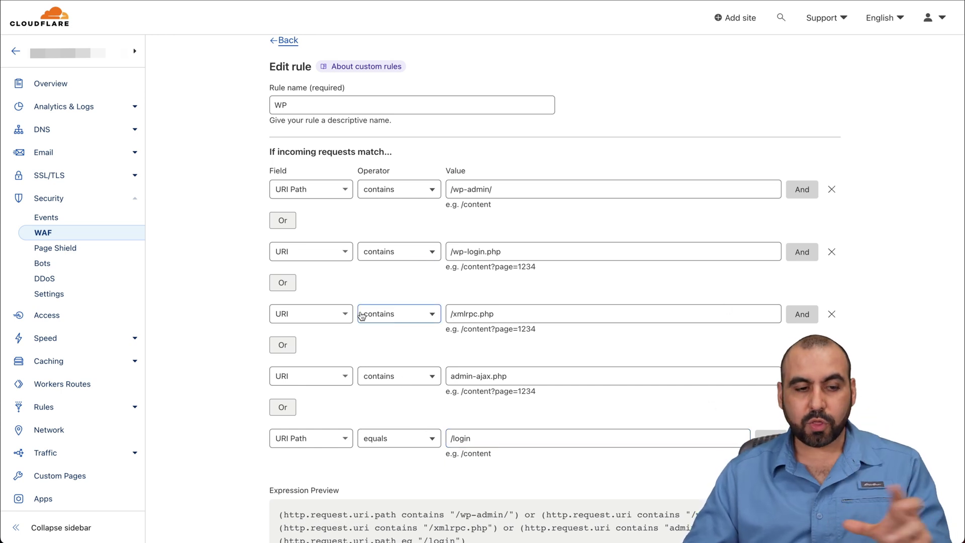
# View the security events log and inspect the requested path in the expanded United States event blocked by the WP rule.
pyautogui.click(72, 221)
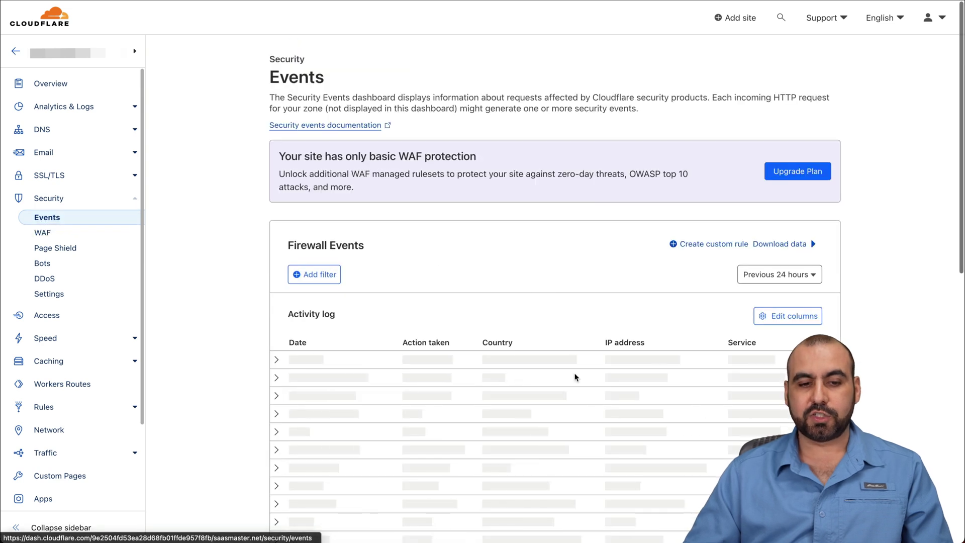
pyautogui.scroll(-10, 574, 420)
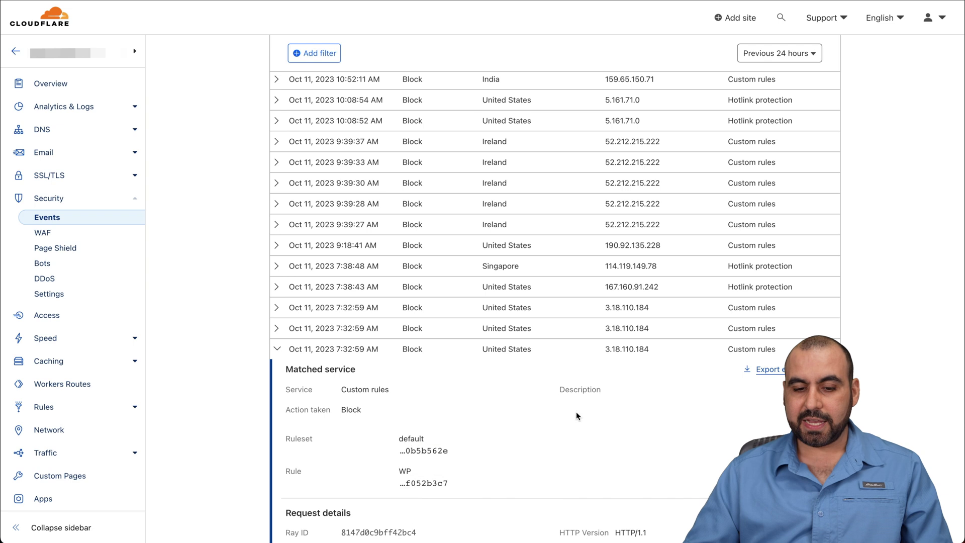
pyautogui.scroll(-5, 575, 415)
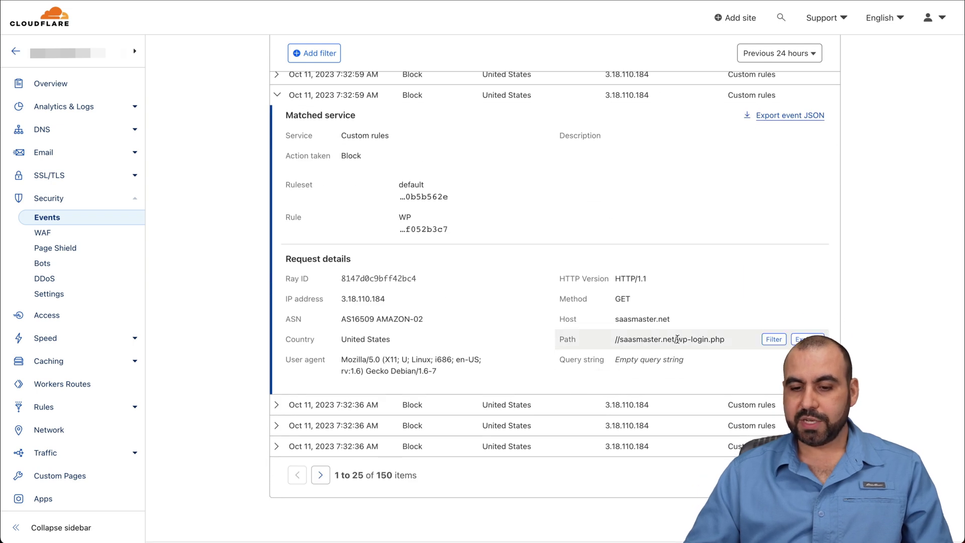
pyautogui.moveTo(716, 339); pyautogui.dragTo(723, 339)
pyautogui.click(723, 339)
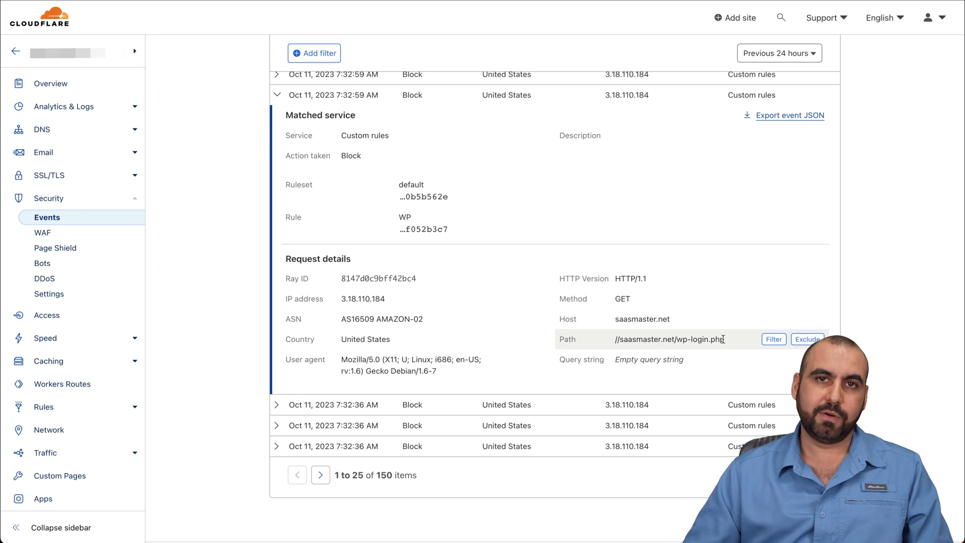
pyautogui.scroll(2, 723, 339)
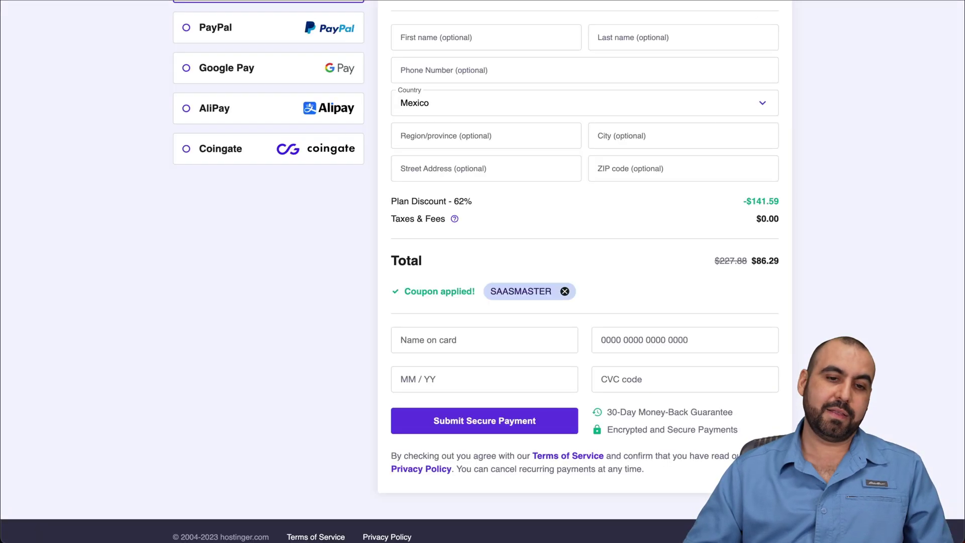
# Switch to the Hostinger site, go from the checkout to its home page and show the available hosting types.
pyautogui.scroll(15, 523, 93)
pyautogui.click(60, 33)
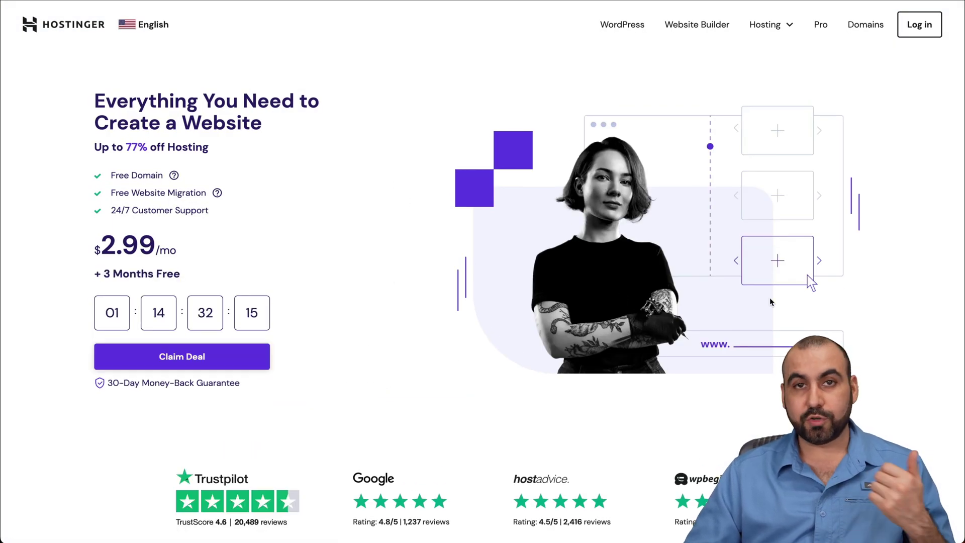
pyautogui.click(778, 24)
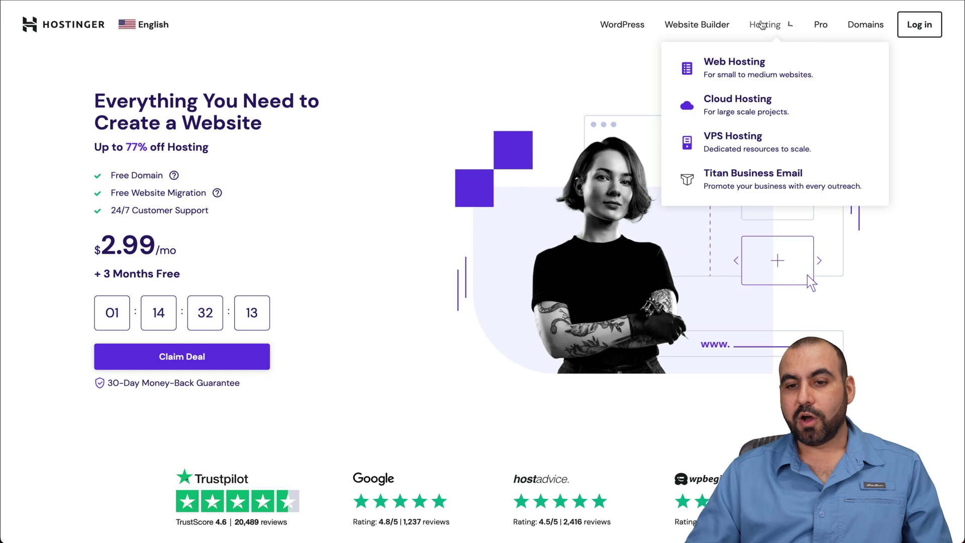